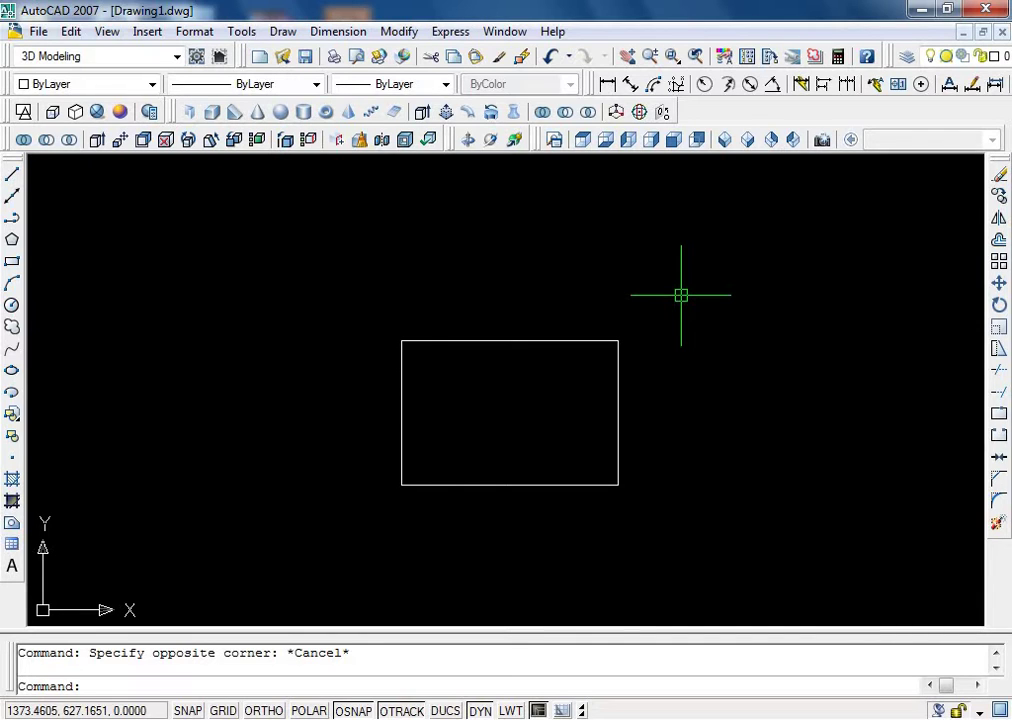
Select the rectangle and copy it from its lower-left corner 80 units to the right with Ortho on.
{"action": "left_click", "coordinate": [681, 295]}
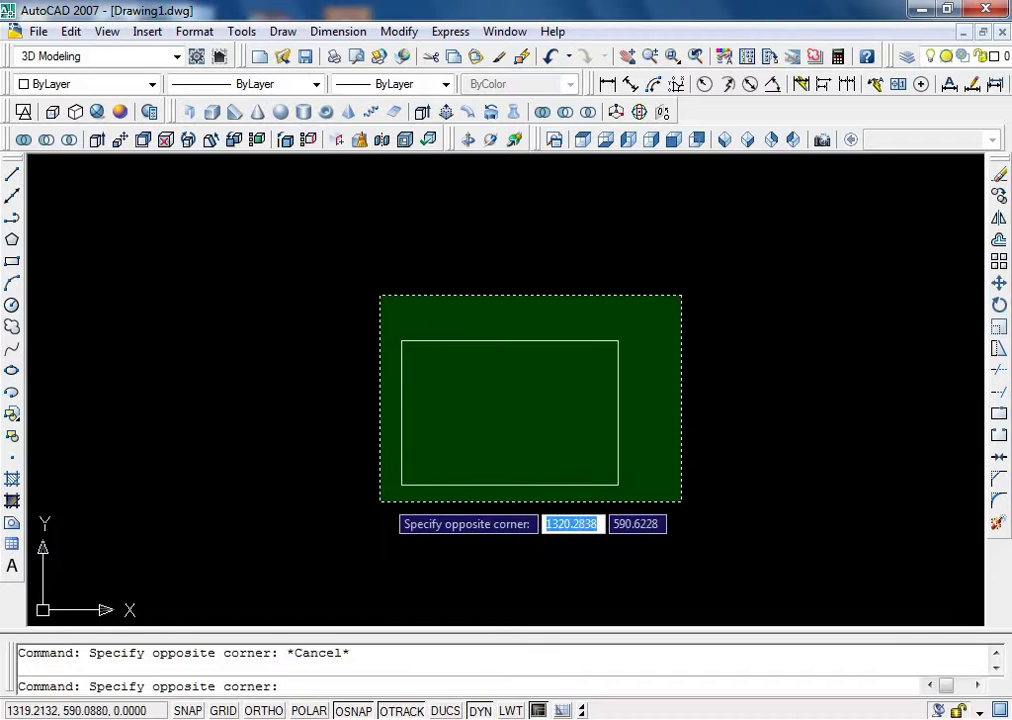
{"action": "left_click", "coordinate": [690, 290]}
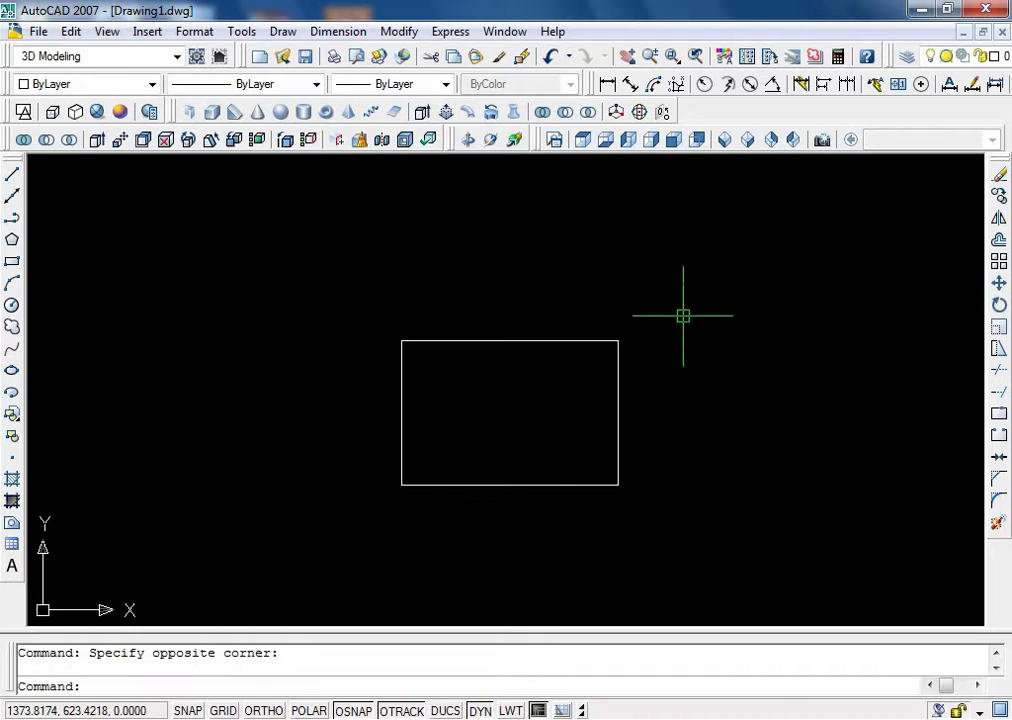
{"action": "left_click", "coordinate": [616, 341]}
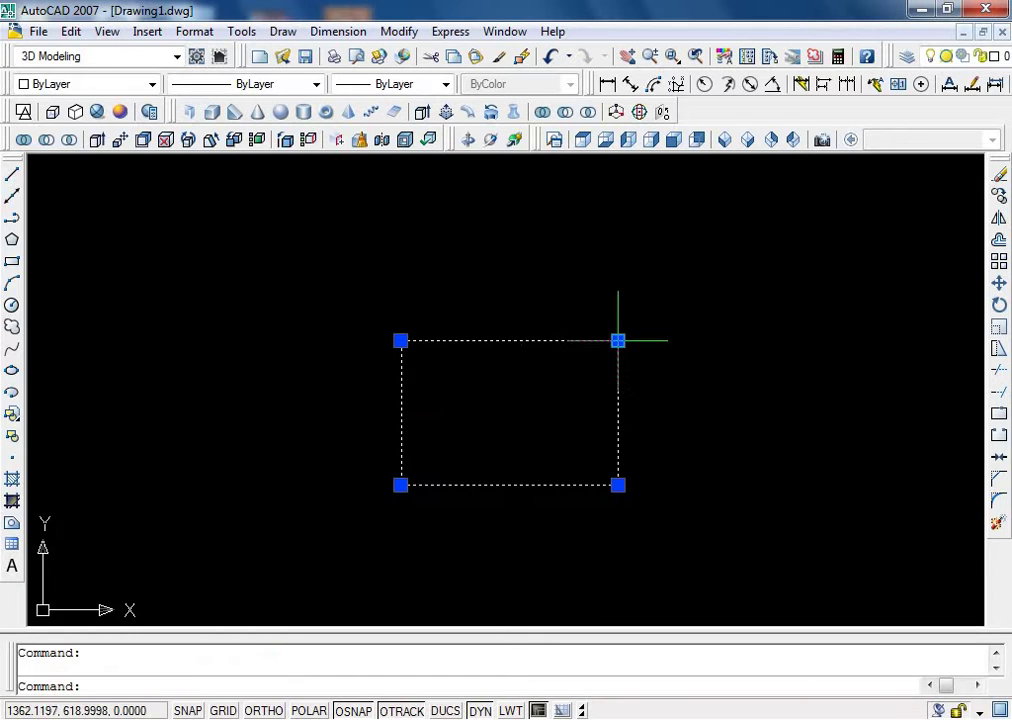
{"action": "type", "text": "c"}
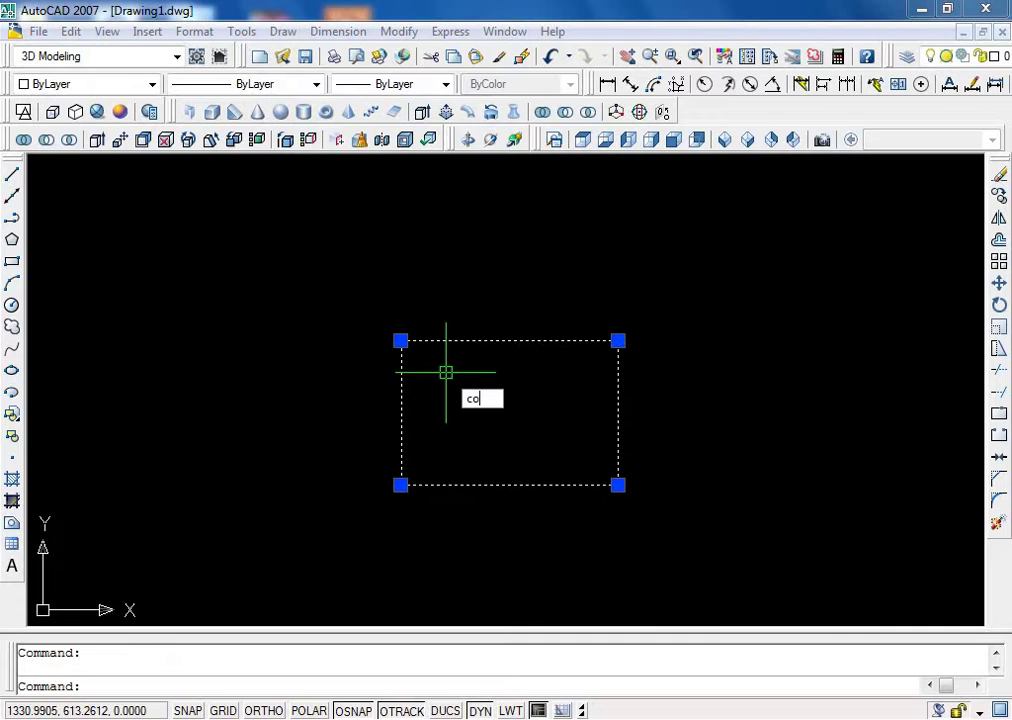
{"action": "type", "text": "o"}
{"action": "key", "text": "Return"}
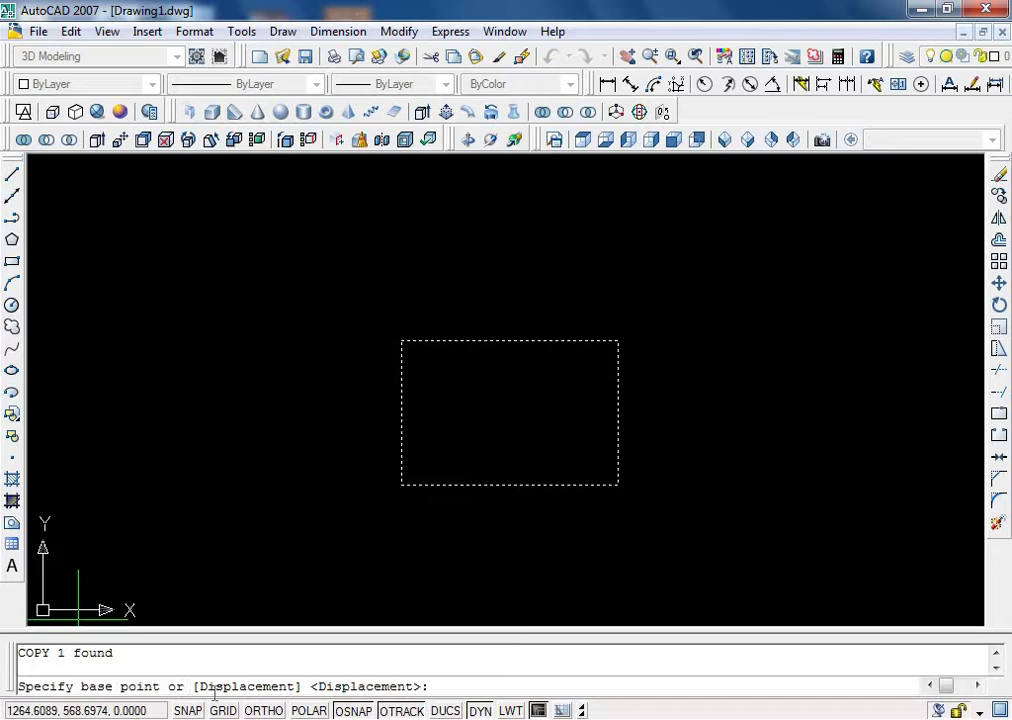
{"action": "left_click", "coordinate": [400, 485]}
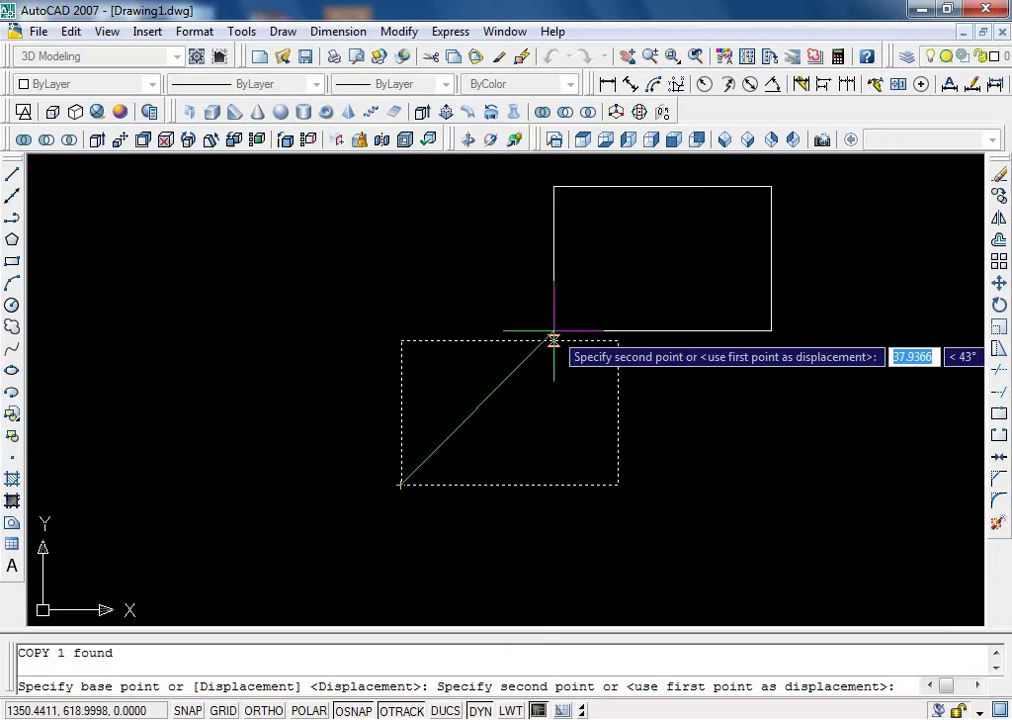
{"action": "key", "text": "F8"}
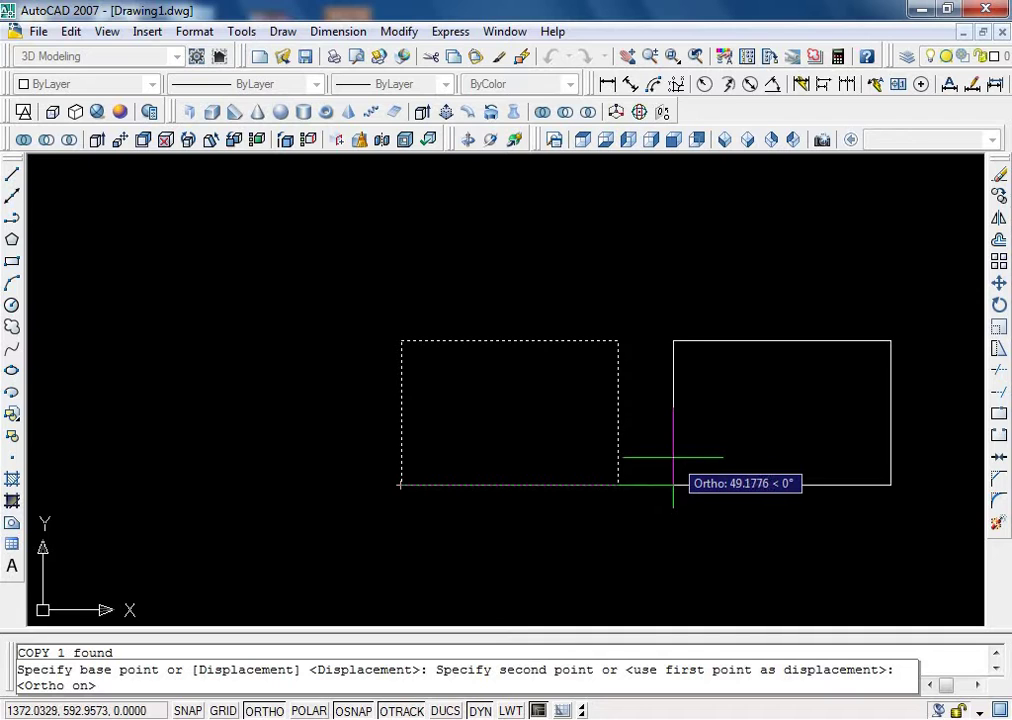
{"action": "type", "text": "80"}
{"action": "key", "text": "Return"}
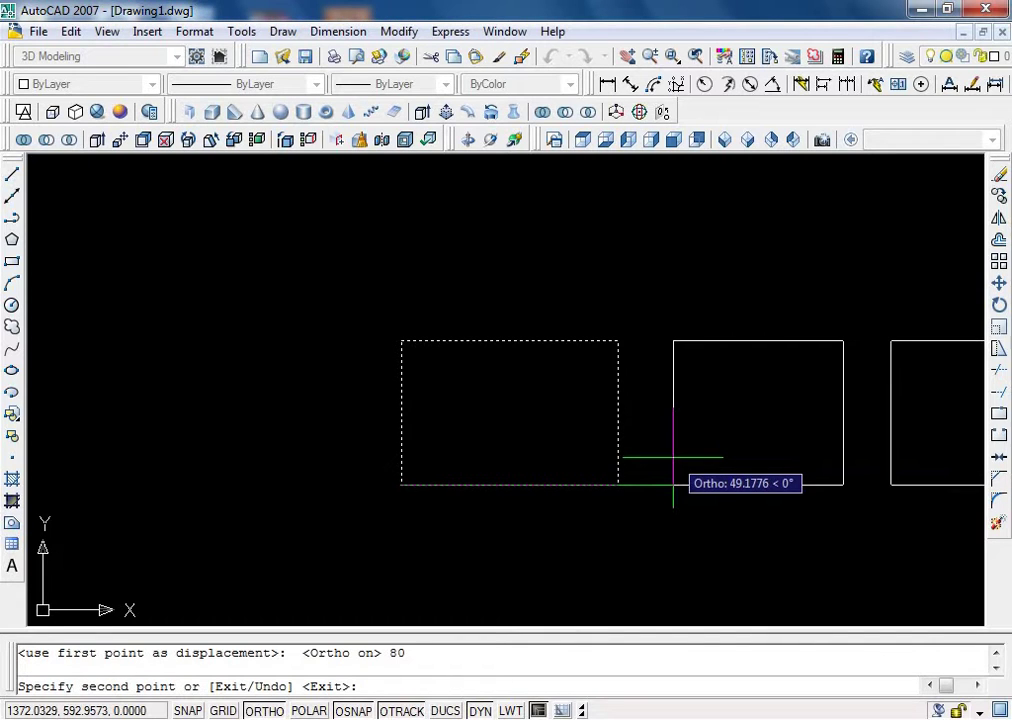
Place two more copies of the rectangle, 80 and 100 units to the right of the original.
{"action": "scroll", "coordinate": [388, 483], "scroll_direction": "down", "scroll_amount": 9}
{"action": "scroll", "coordinate": [613, 477], "scroll_direction": "up", "scroll_amount": 3}
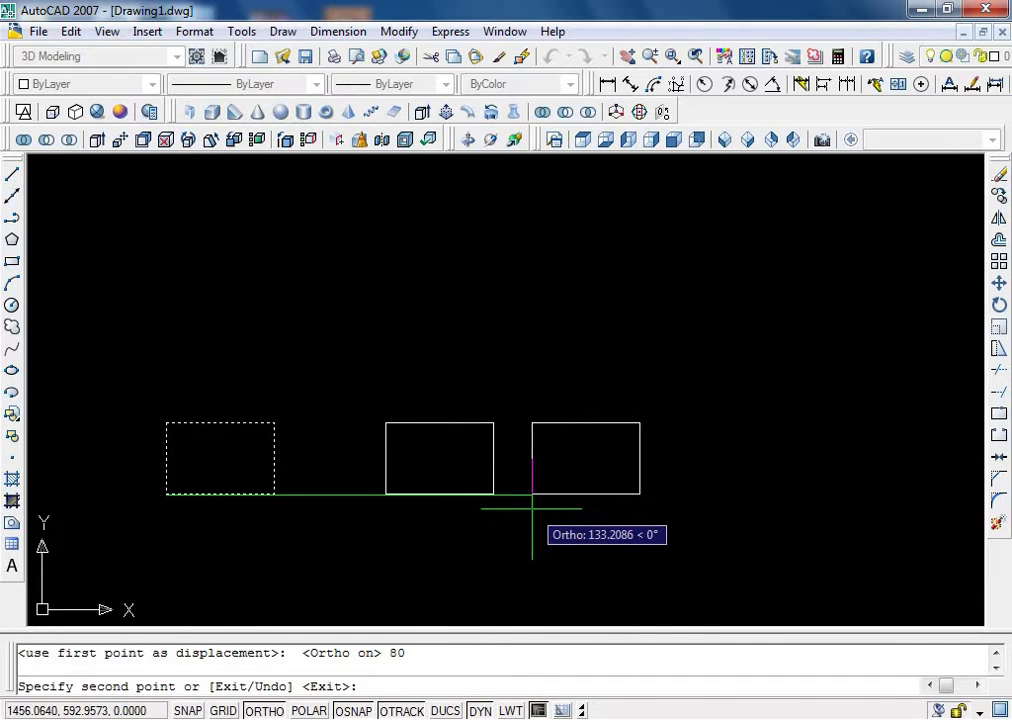
{"action": "type", "text": "80"}
{"action": "key", "text": "Return"}
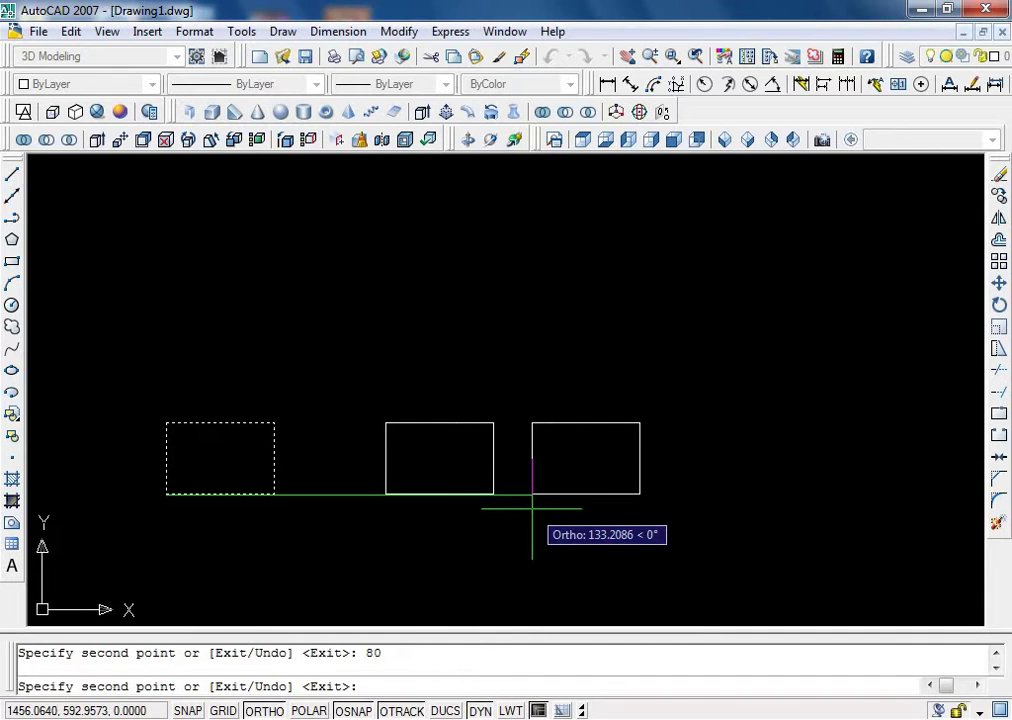
{"action": "scroll", "coordinate": [508, 295], "scroll_direction": "down", "scroll_amount": 3}
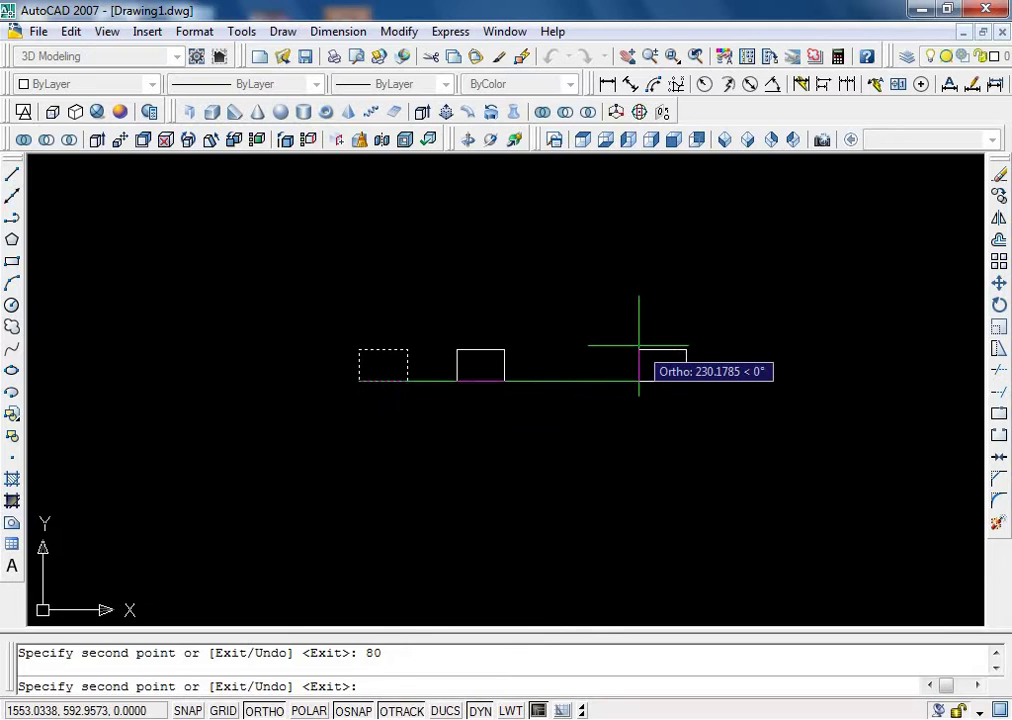
{"action": "type", "text": "10"}
{"action": "key", "text": "Return"}
Add copies of the rectangle 150 and 200 units to the right of the original.
{"action": "scroll", "coordinate": [486, 339], "scroll_direction": "down", "scroll_amount": 2}
{"action": "scroll", "coordinate": [405, 355], "scroll_direction": "up", "scroll_amount": 3}
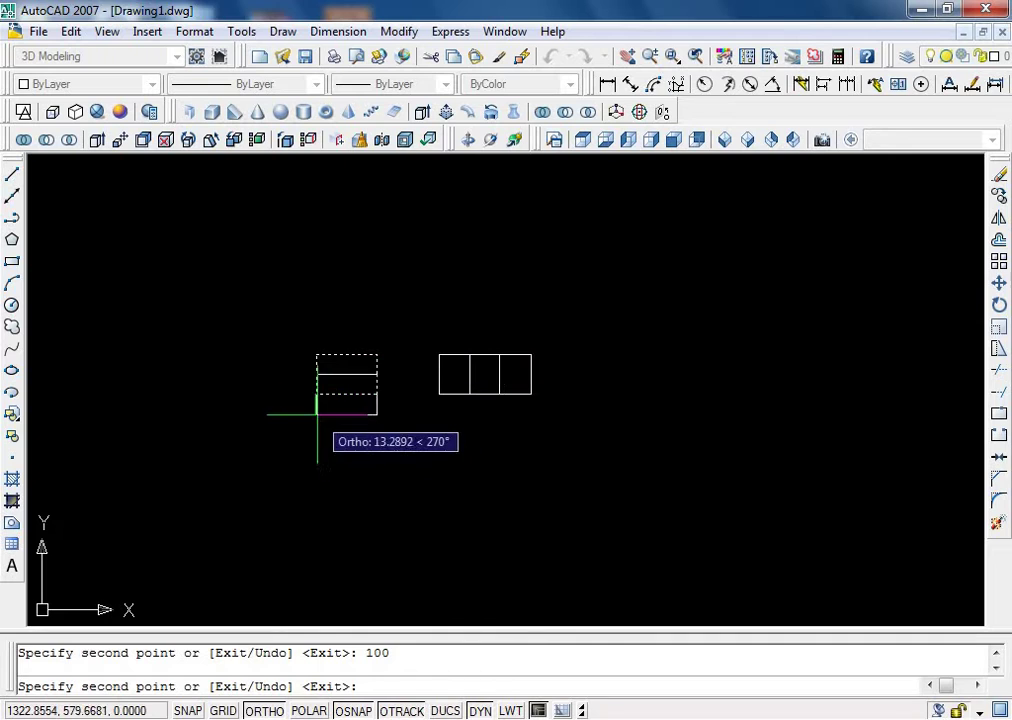
{"action": "type", "text": "1"}
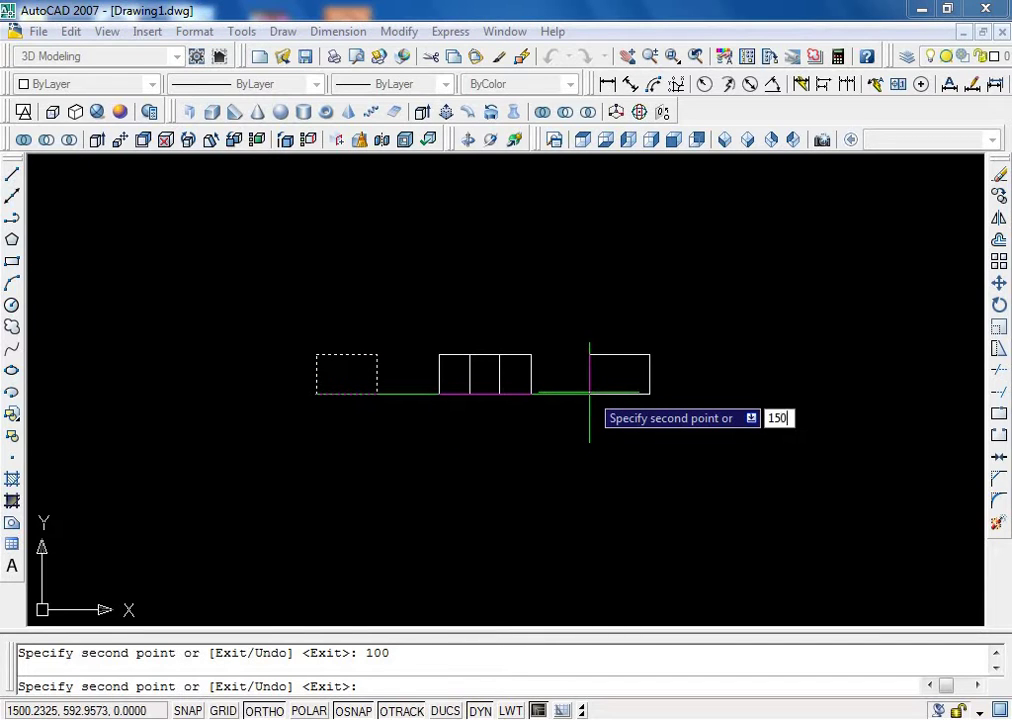
{"action": "type", "text": "50"}
{"action": "key", "text": "Return"}
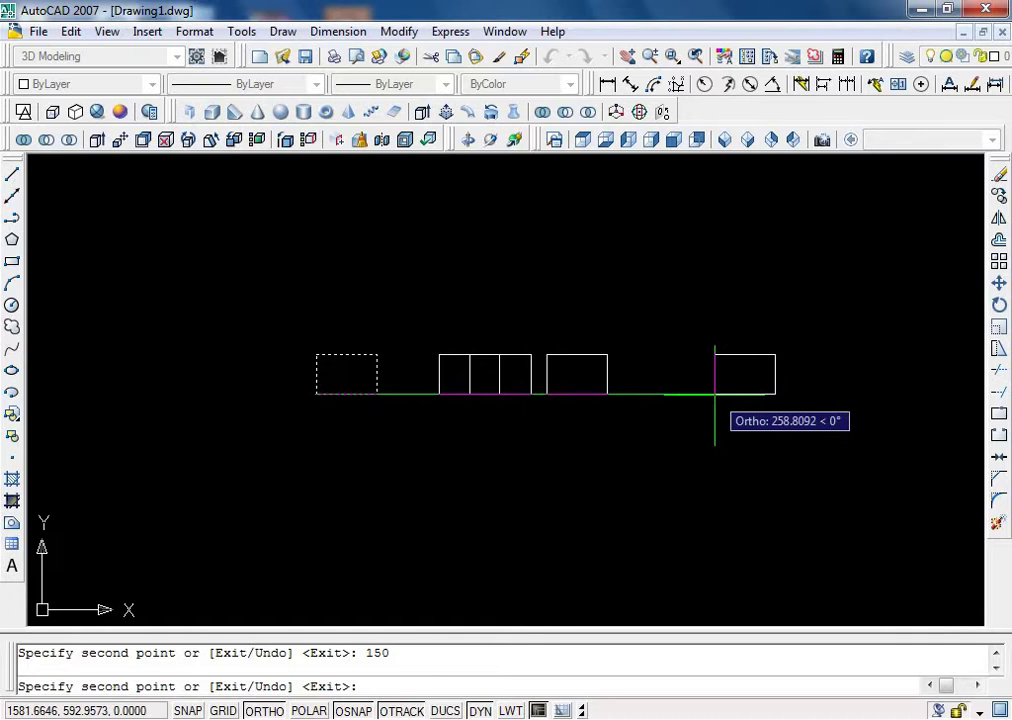
{"action": "type", "text": "200"}
{"action": "key", "text": "Return"}
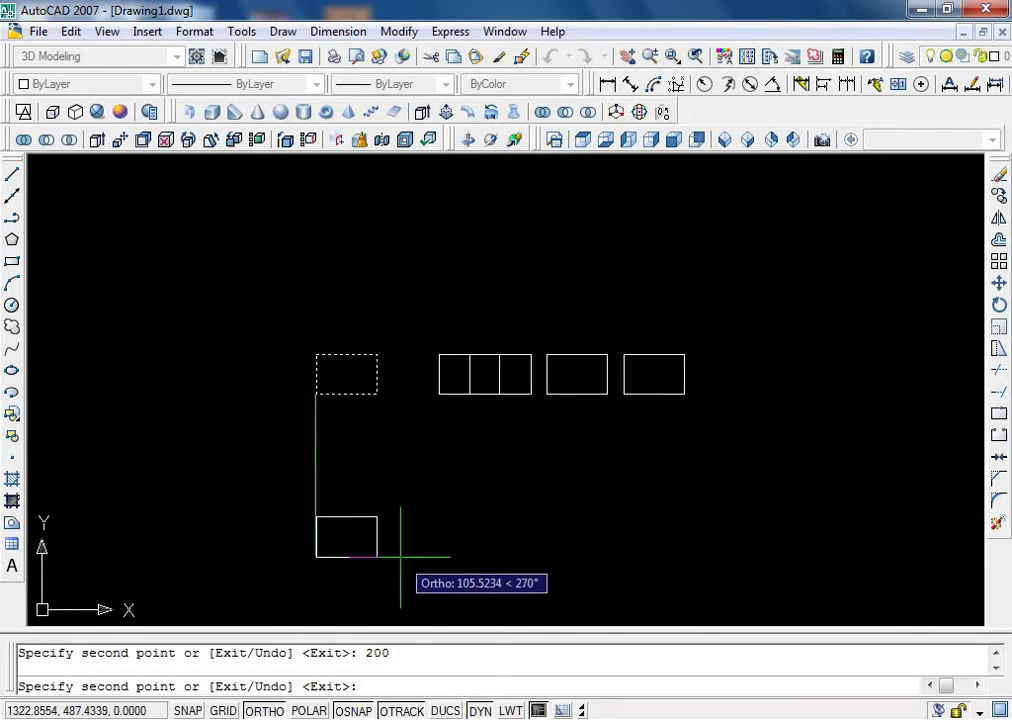
Place one copy straight below the original, then with Ortho off place two more freehand copies farther right in that lower row.
{"action": "left_click", "coordinate": [366, 548]}
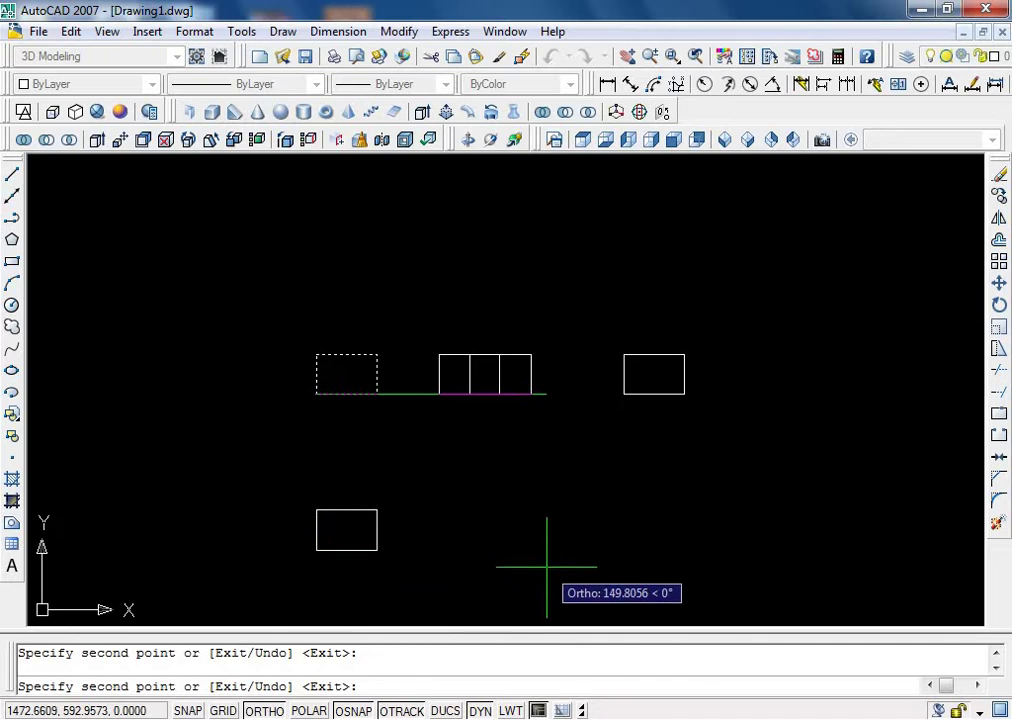
{"action": "left_click", "coordinate": [547, 567]}
{"action": "key", "text": "F8"}
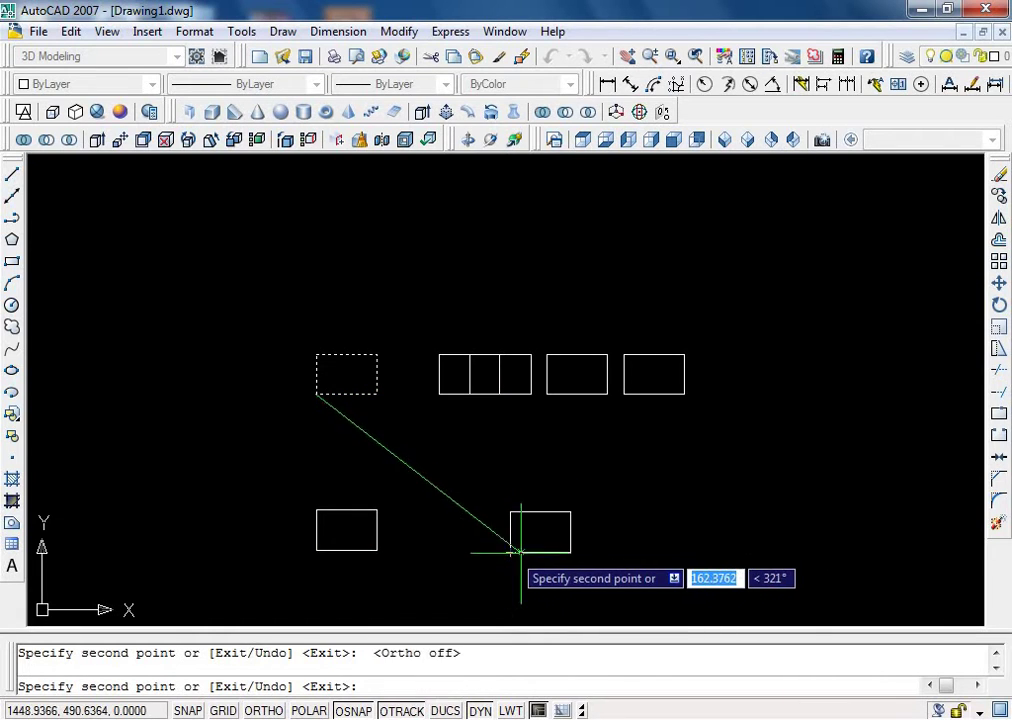
{"action": "left_click", "coordinate": [512, 549]}
{"action": "left_click", "coordinate": [697, 531]}
Place three freehand copies above the row and three on the left side of the original, and finish the Copy command.
{"action": "left_click", "coordinate": [720, 314]}
{"action": "left_click", "coordinate": [545, 289]}
{"action": "left_click", "coordinate": [306, 281]}
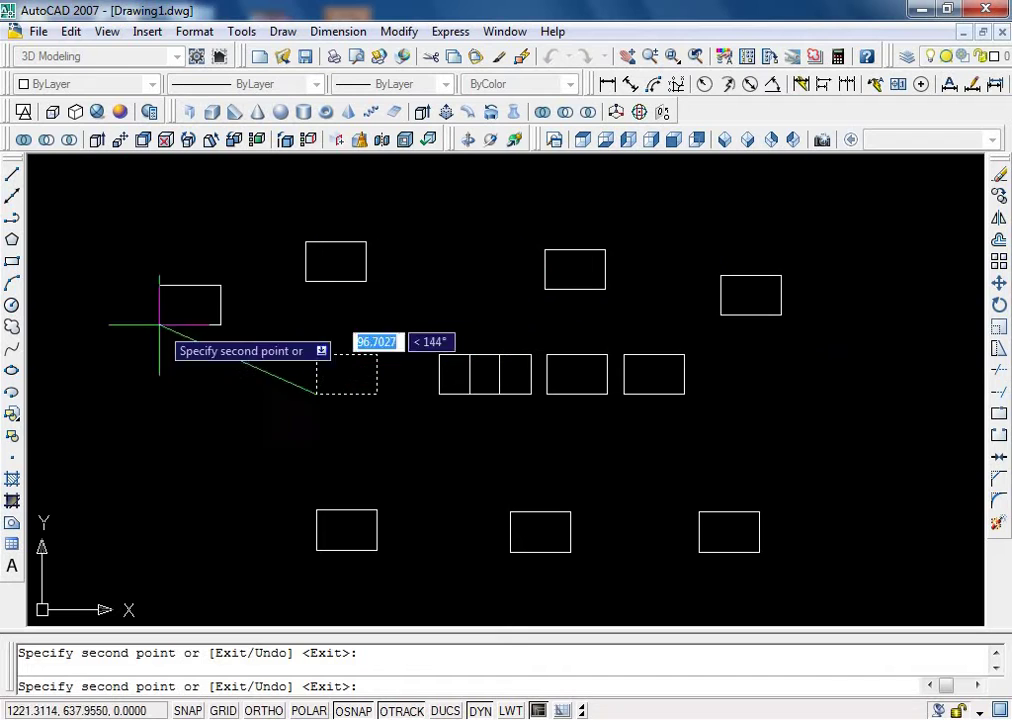
{"action": "left_click", "coordinate": [120, 357]}
{"action": "left_click", "coordinate": [111, 485]}
{"action": "left_click", "coordinate": [174, 550]}
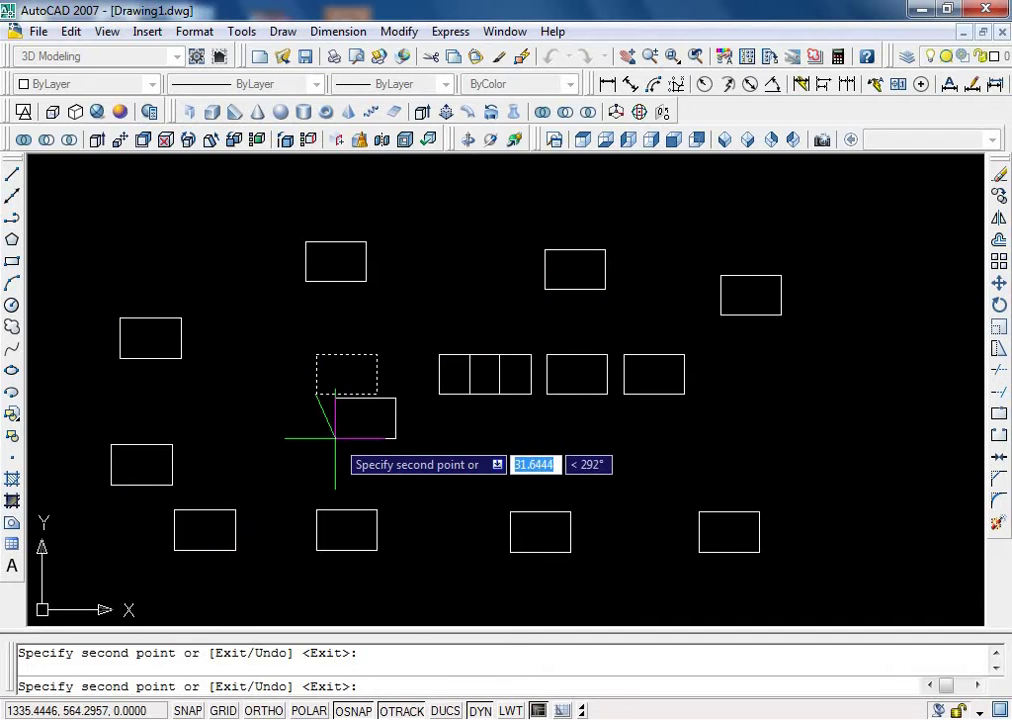
{"action": "key", "text": "Escape"}
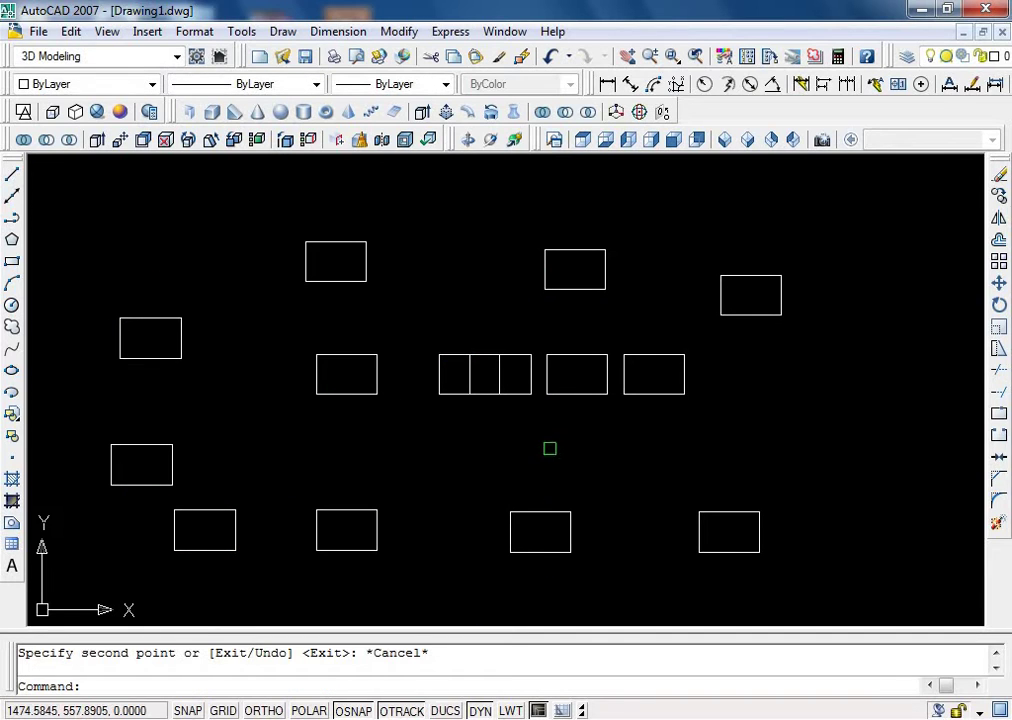
Erase the nine freehand copies scattered below, above and left of the original rectangle's row.
{"action": "left_click", "coordinate": [724, 449]}
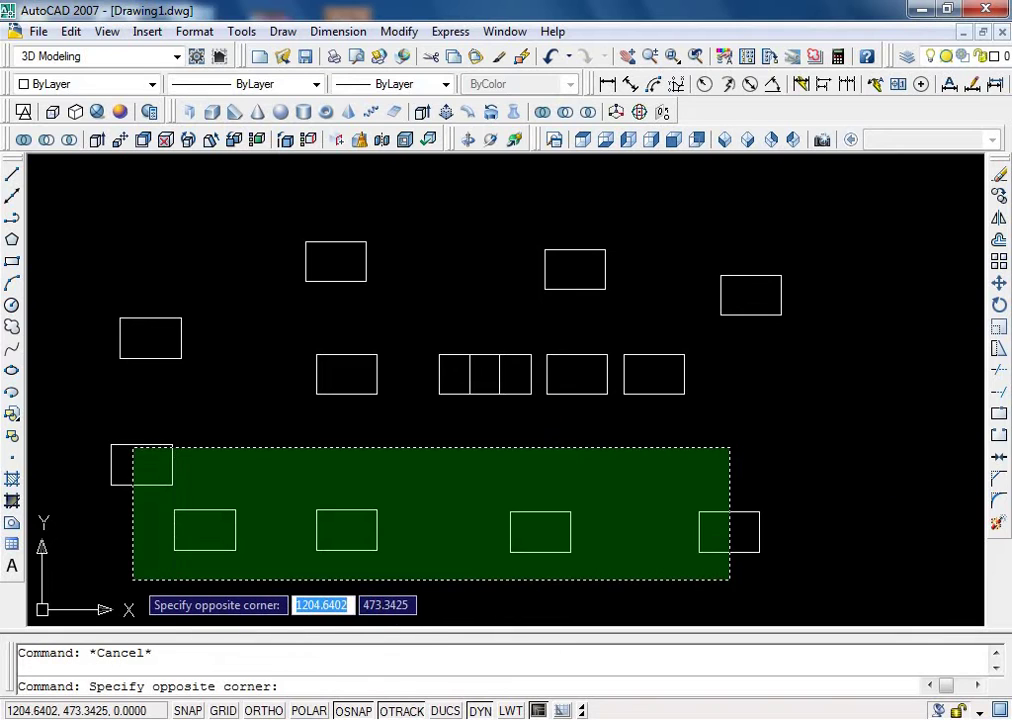
{"action": "left_click", "coordinate": [131, 577]}
{"action": "key", "text": "Delete"}
{"action": "left_click", "coordinate": [807, 224]}
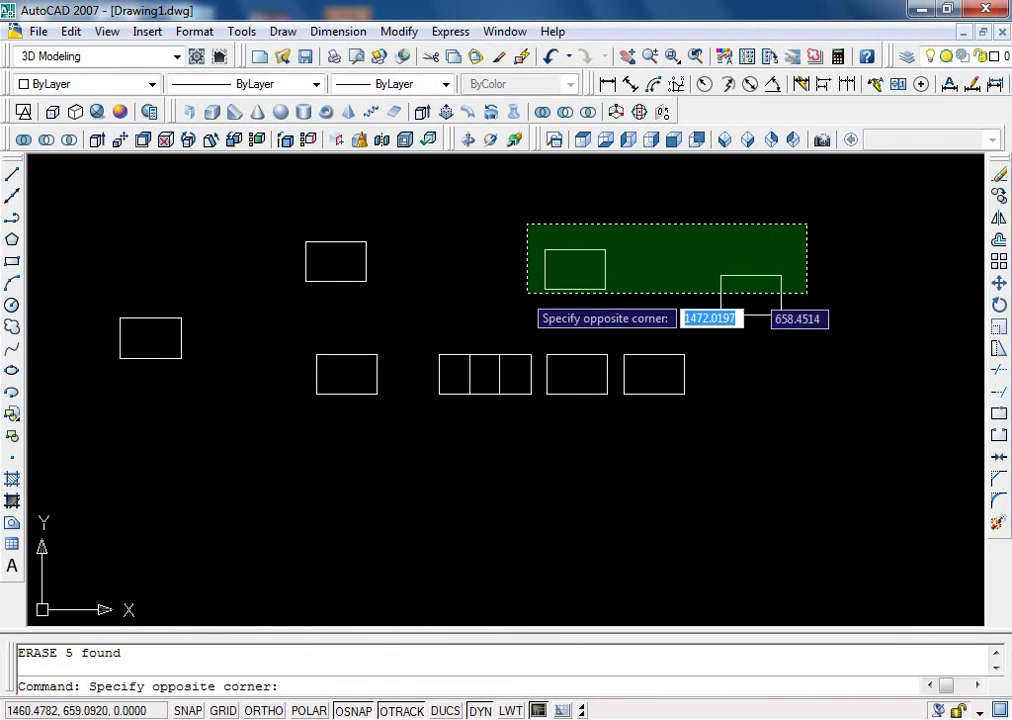
{"action": "left_click", "coordinate": [117, 318]}
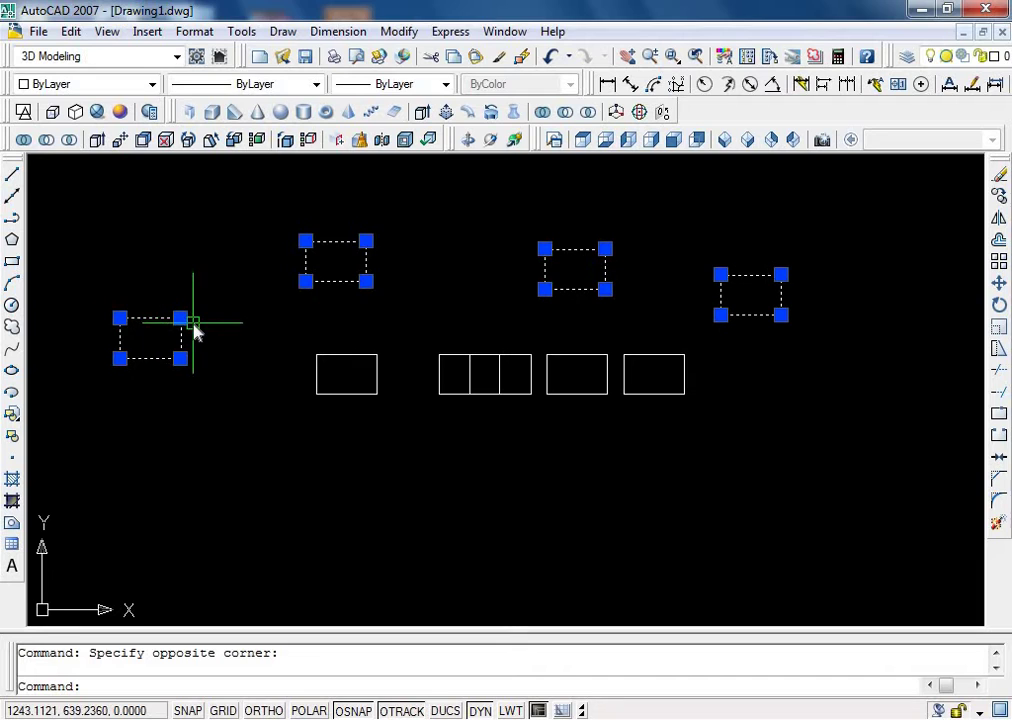
{"action": "key", "text": "Delete"}
Erase all copies in the row to the right of the original rectangle.
{"action": "left_click", "coordinate": [748, 317]}
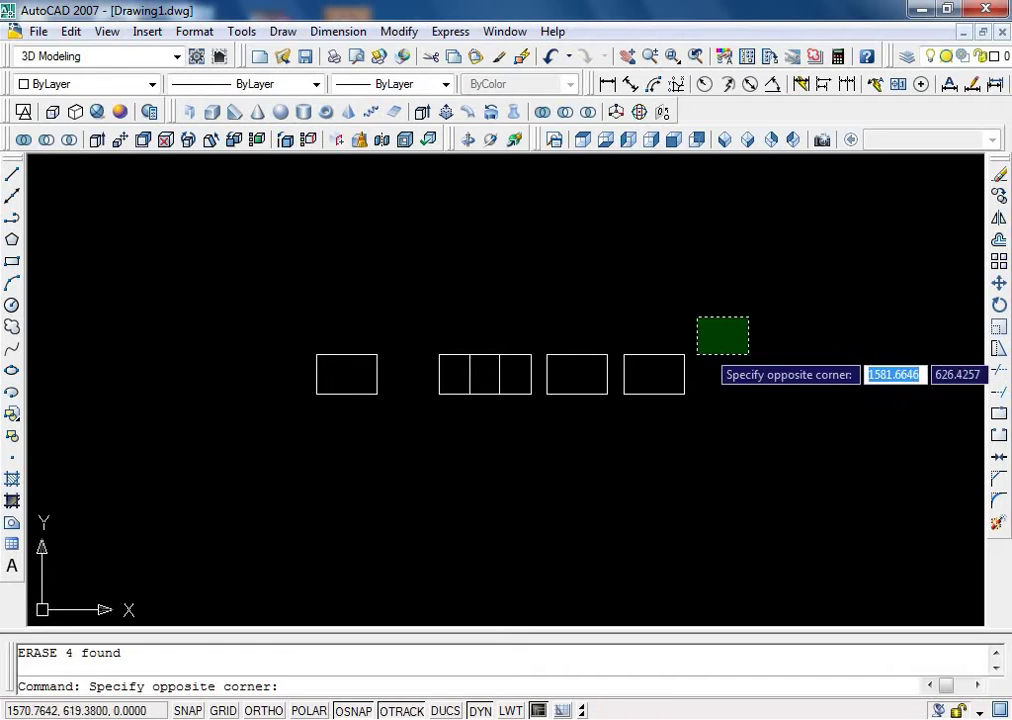
{"action": "left_click", "coordinate": [429, 478]}
{"action": "key", "text": "Delete"}
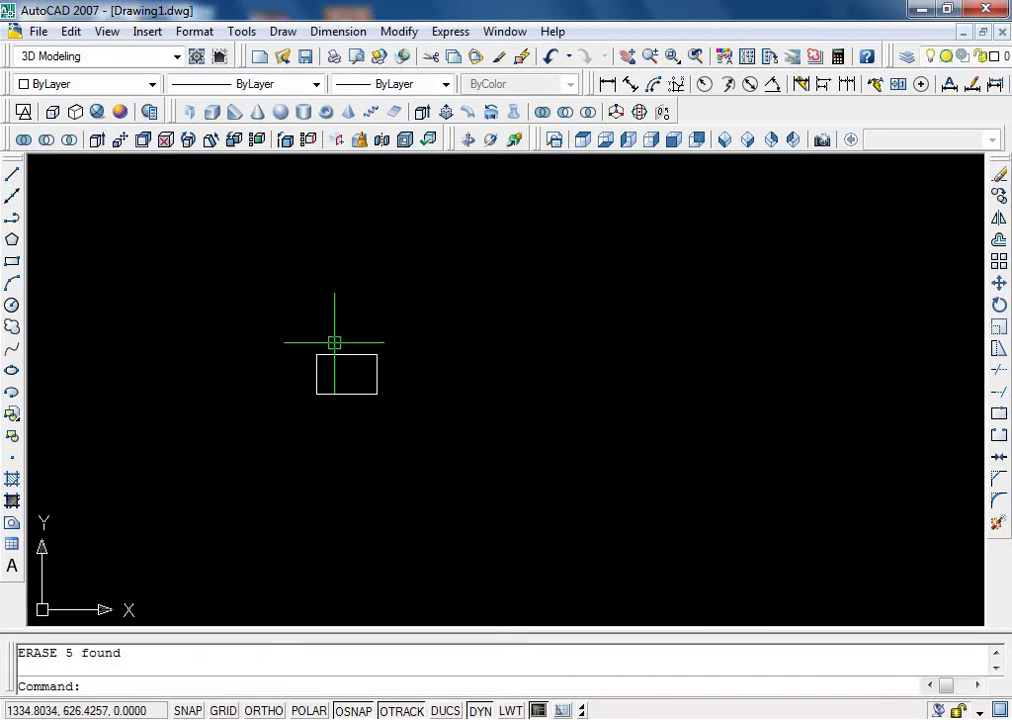
Move the remaining rectangle 60 units horizontally to the right, using its lower-left corner as base point.
{"action": "scroll", "coordinate": [342, 358], "scroll_direction": "up", "scroll_amount": 3}
{"action": "scroll", "coordinate": [350, 382], "scroll_direction": "up", "scroll_amount": 2}
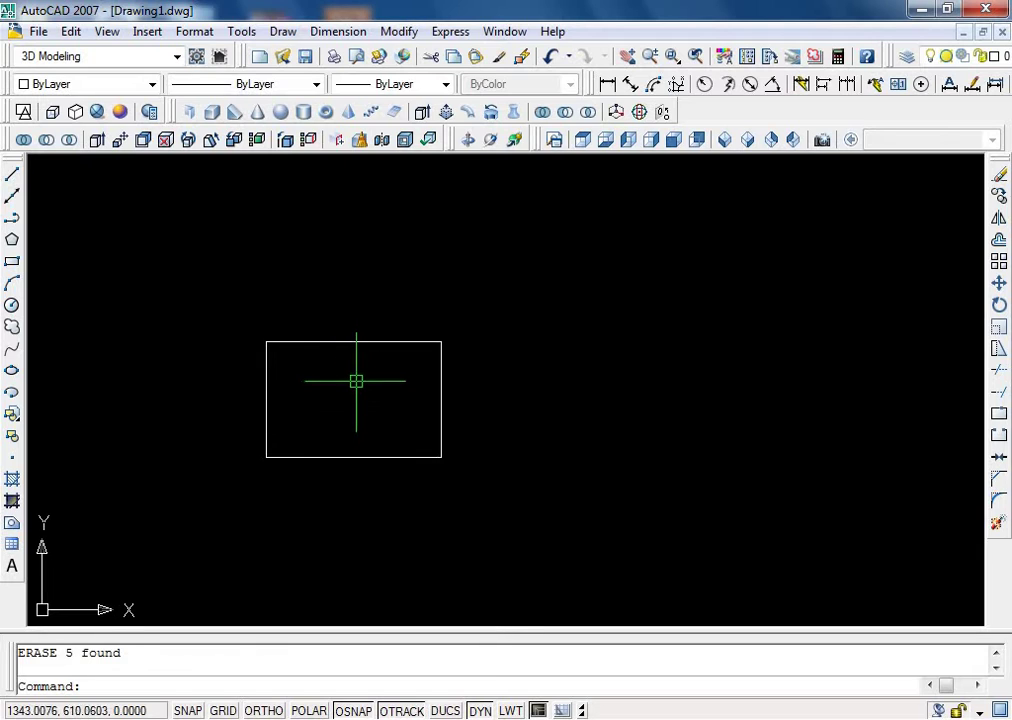
{"action": "scroll", "coordinate": [307, 393], "scroll_direction": "down", "scroll_amount": 3}
{"action": "scroll", "coordinate": [325, 389], "scroll_direction": "up", "scroll_amount": 1}
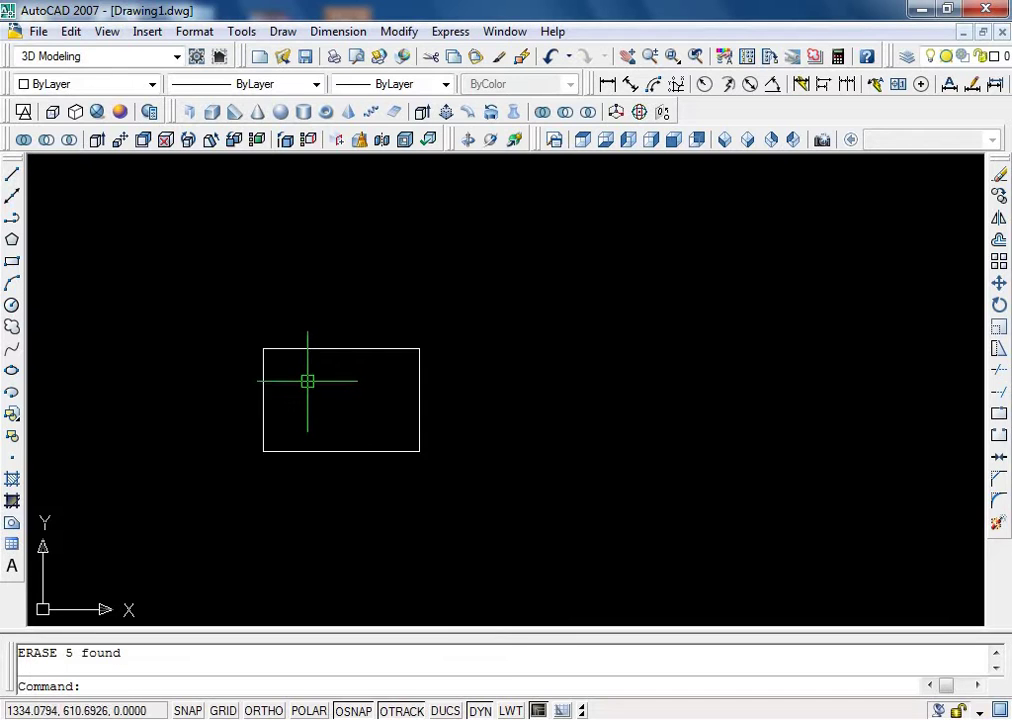
{"action": "left_click", "coordinate": [373, 323]}
{"action": "left_click", "coordinate": [258, 449]}
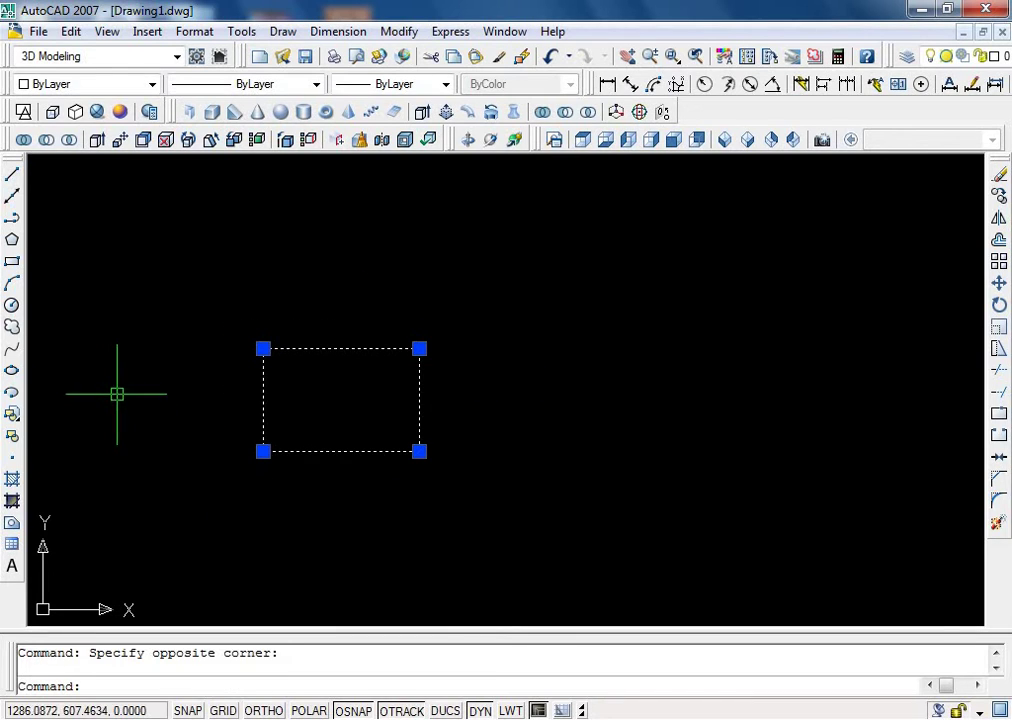
{"action": "type", "text": "m"}
{"action": "key", "text": "Return"}
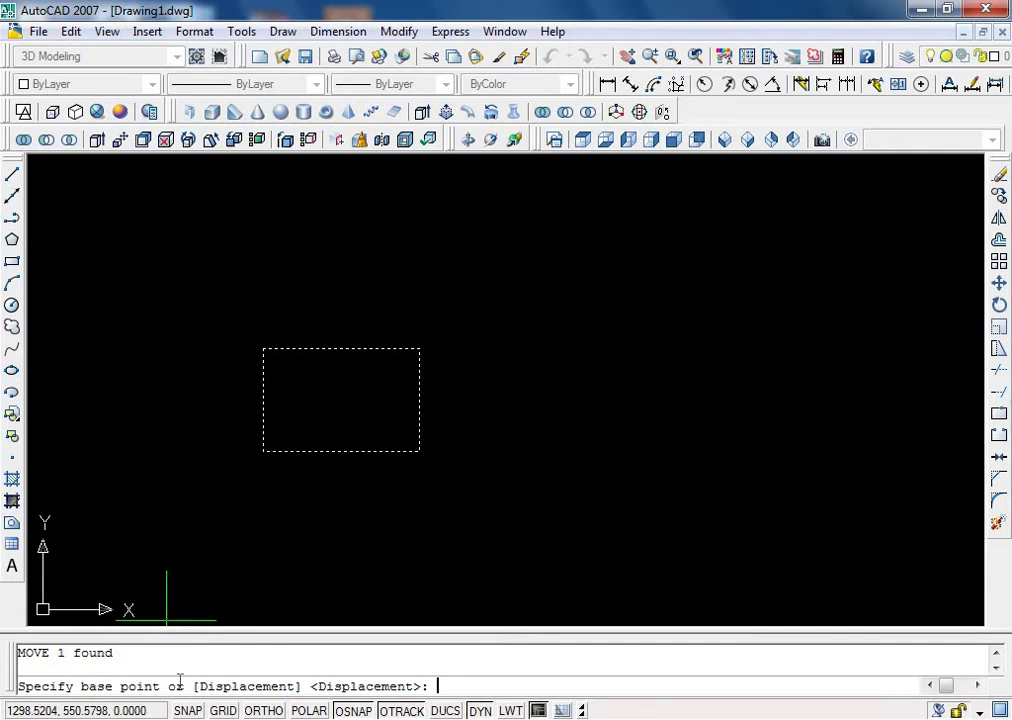
{"action": "left_click", "coordinate": [263, 451]}
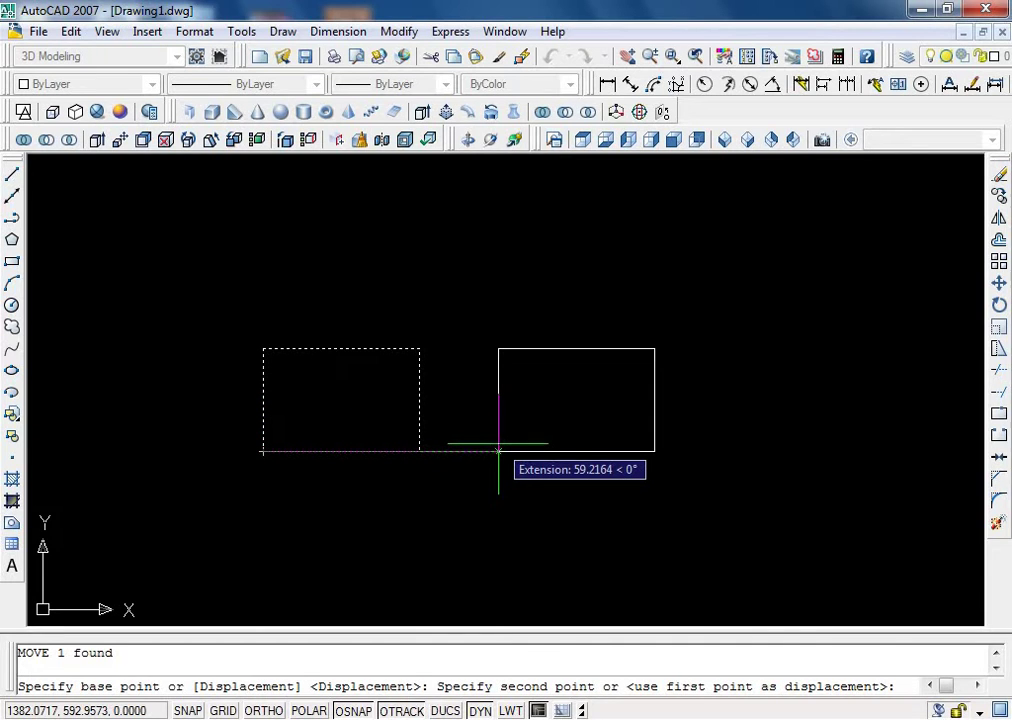
{"action": "type", "text": "60"}
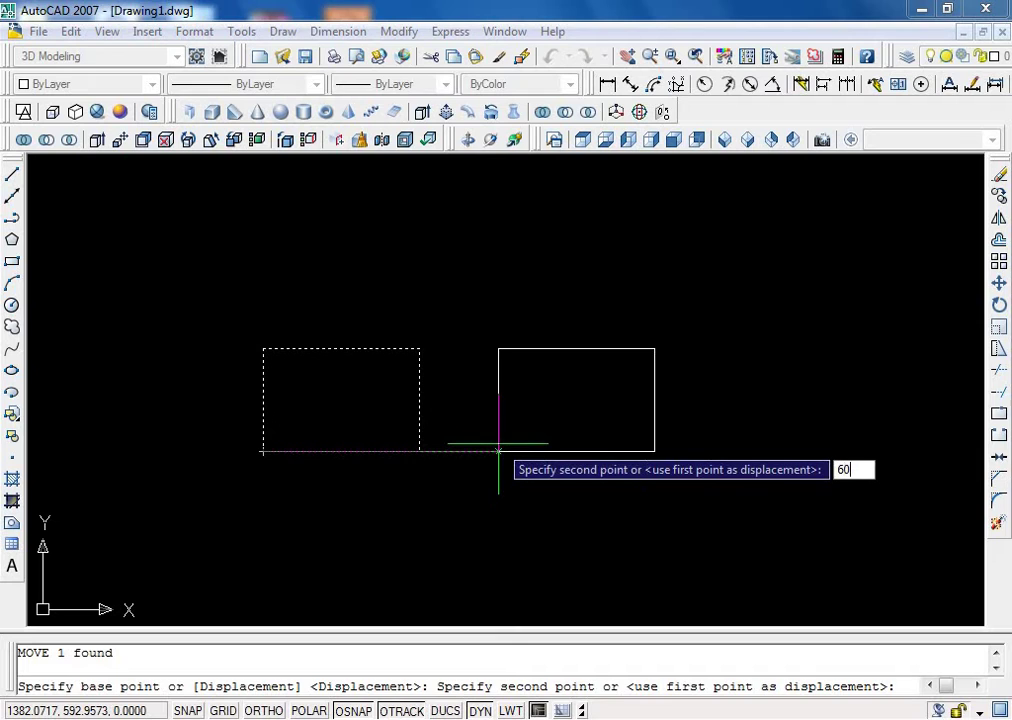
{"action": "key", "text": "Return"}
{"action": "scroll", "coordinate": [250, 427], "scroll_direction": "down", "scroll_amount": 4}
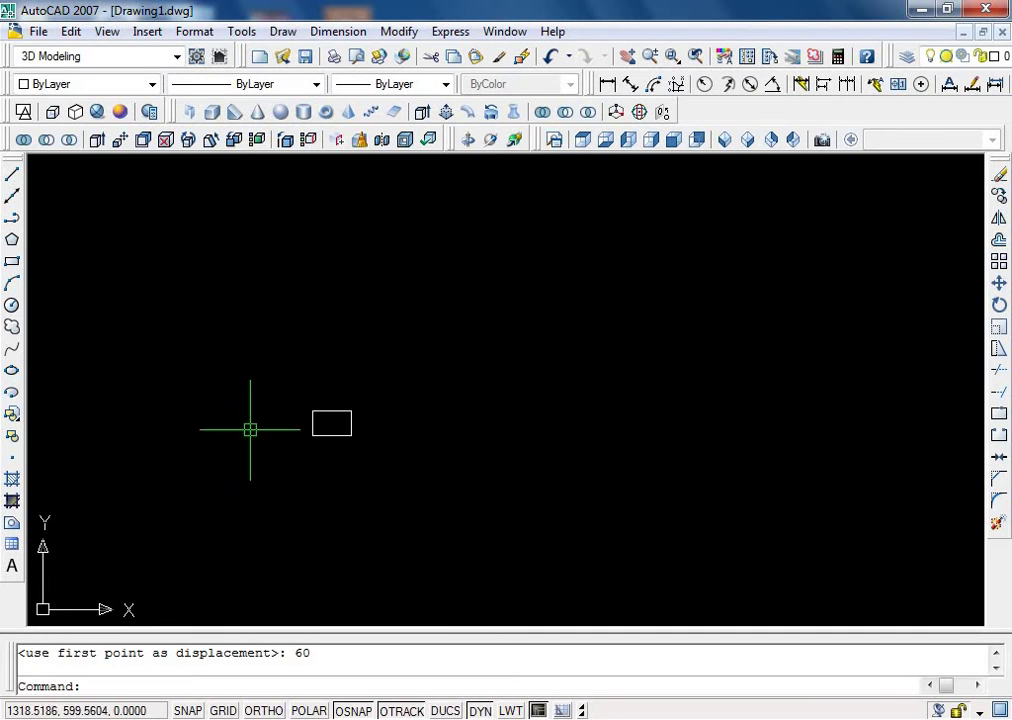
Move the rectangle again from its lower-left corner to a freely picked point straight to its right.
{"action": "scroll", "coordinate": [335, 427], "scroll_direction": "up", "scroll_amount": 2}
{"action": "scroll", "coordinate": [294, 427], "scroll_direction": "up", "scroll_amount": 3}
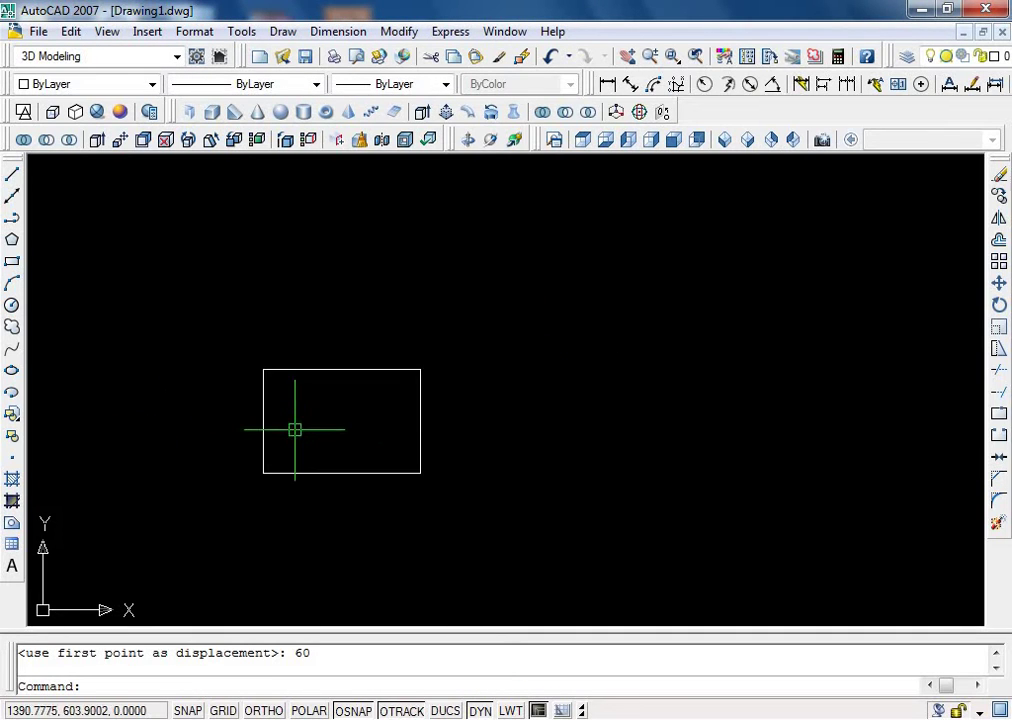
{"action": "left_click", "coordinate": [481, 318]}
{"action": "left_click", "coordinate": [241, 510]}
{"action": "type", "text": "m"}
{"action": "key", "text": "Return"}
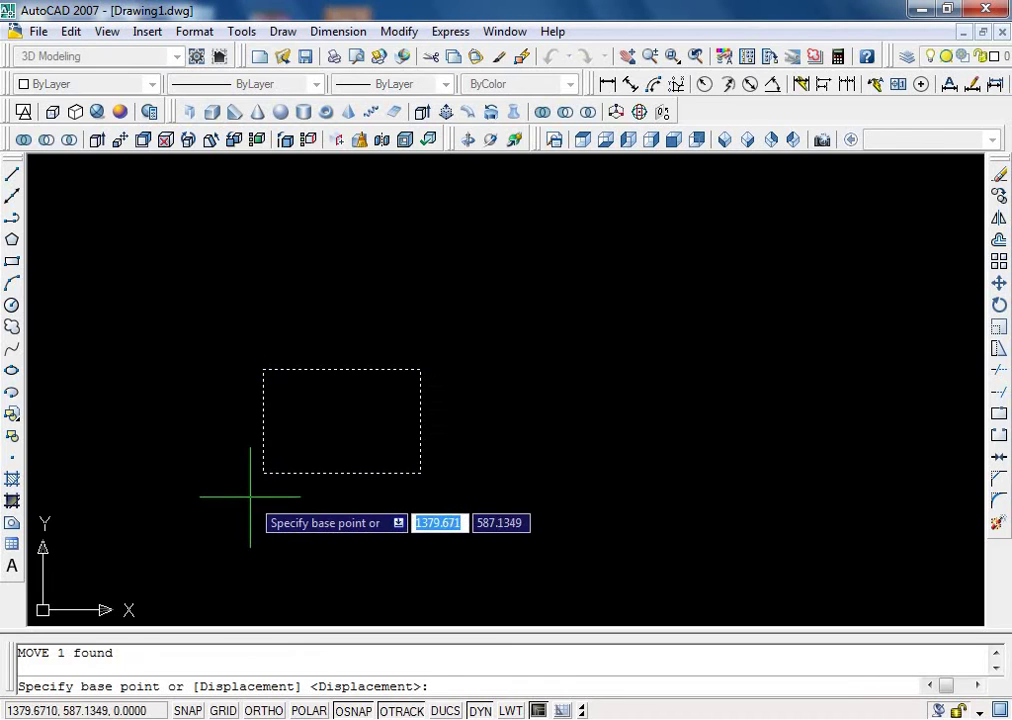
{"action": "left_click", "coordinate": [263, 473]}
{"action": "left_click", "coordinate": [538, 473]}
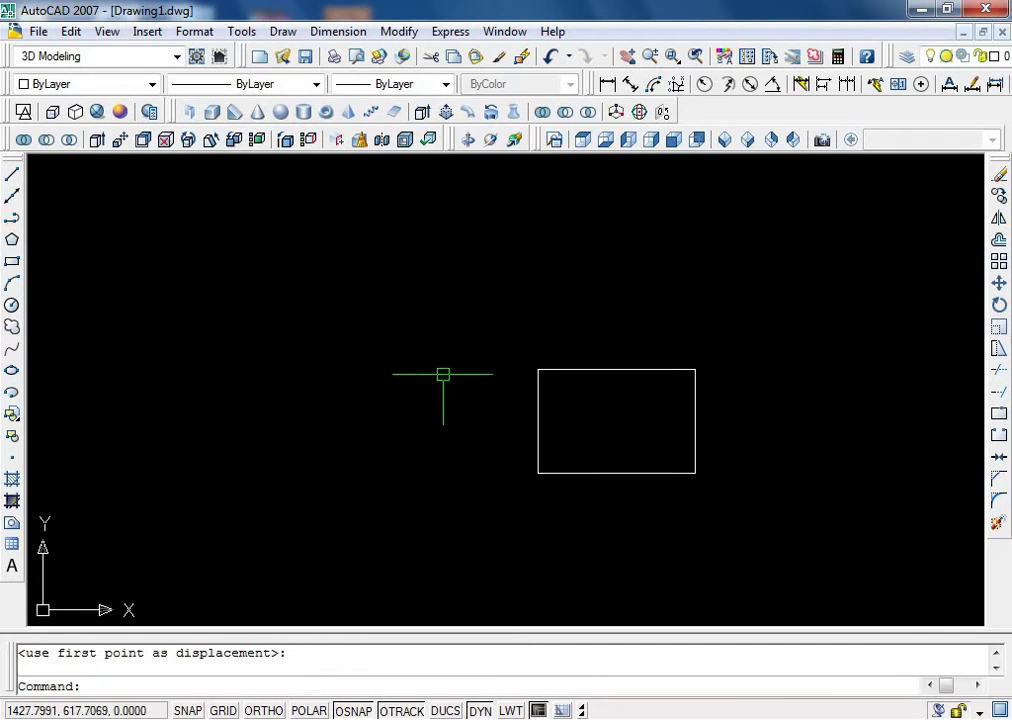
Copy the rectangle from its lower-left corner to five freely picked points to its left, above it and to its right.
{"action": "type", "text": "co"}
{"action": "key", "text": "Return"}
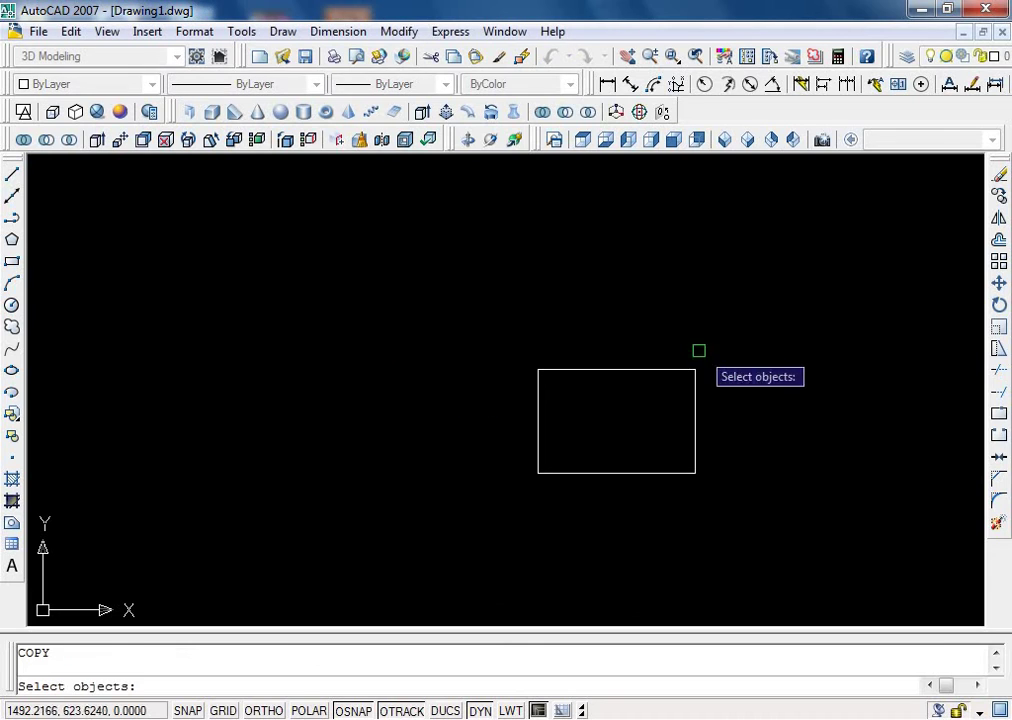
{"action": "left_click", "coordinate": [705, 348]}
{"action": "left_click", "coordinate": [499, 522]}
{"action": "key", "text": "Return"}
{"action": "left_click", "coordinate": [538, 473]}
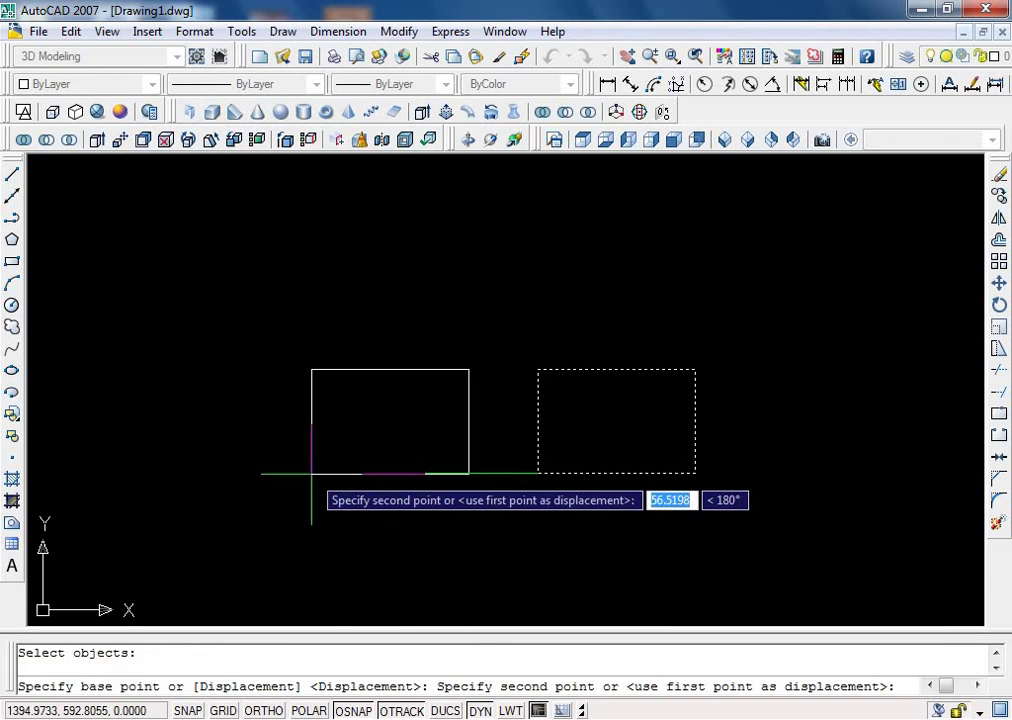
{"action": "left_click", "coordinate": [308, 474]}
{"action": "left_click", "coordinate": [308, 297]}
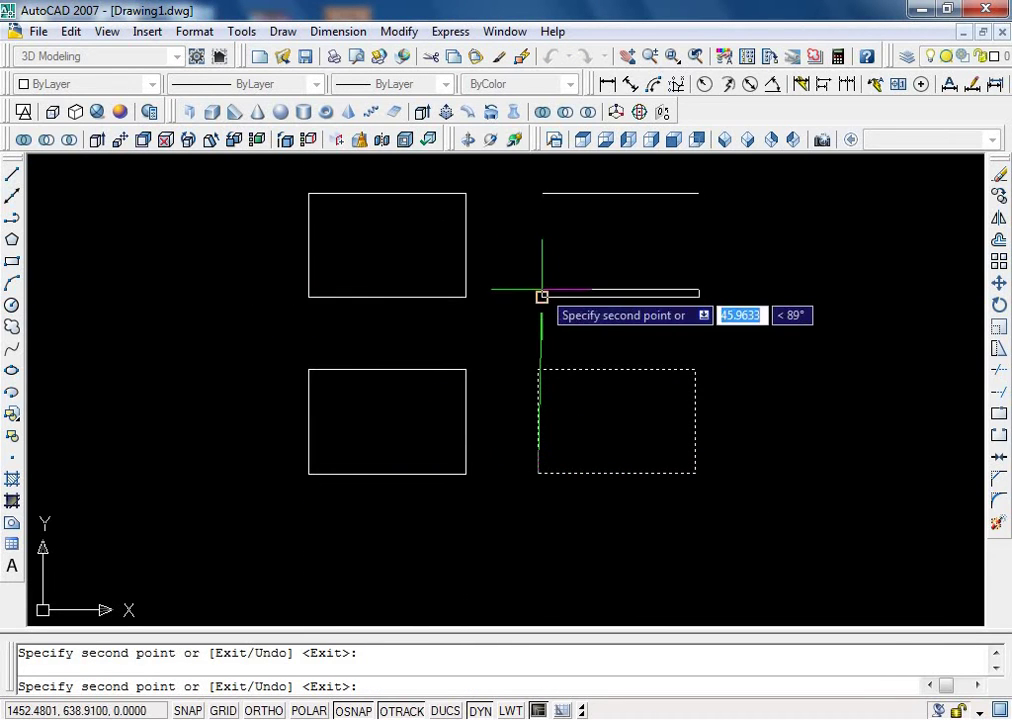
{"action": "left_click", "coordinate": [541, 296]}
{"action": "scroll", "coordinate": [425, 413], "scroll_direction": "down", "scroll_amount": 4}
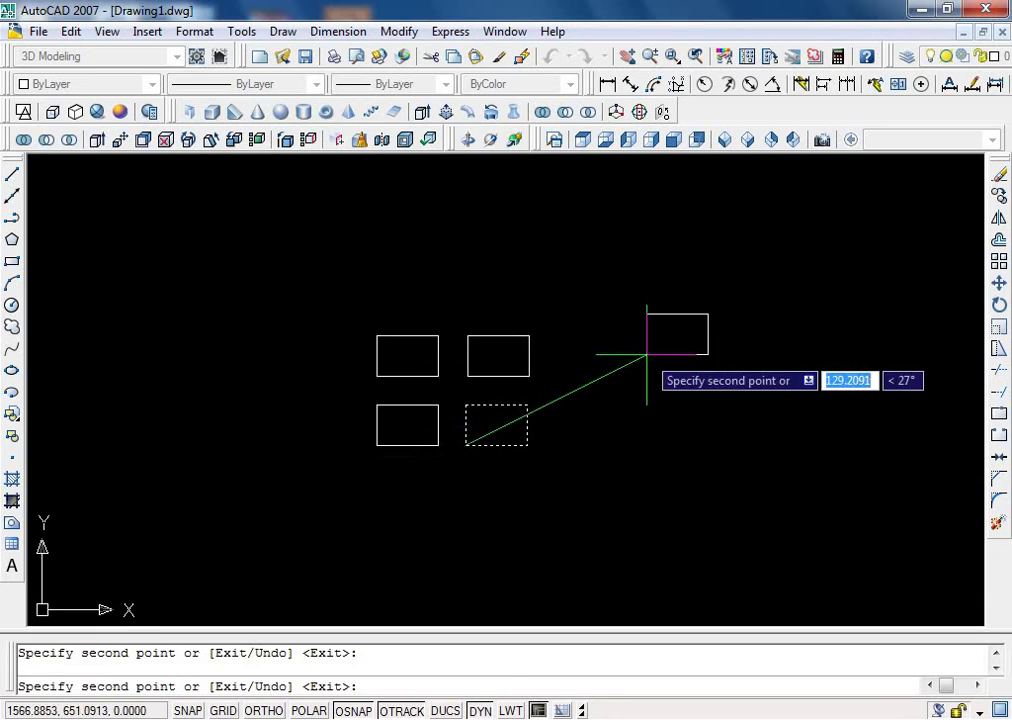
{"action": "left_click", "coordinate": [568, 371]}
{"action": "left_click", "coordinate": [568, 433]}
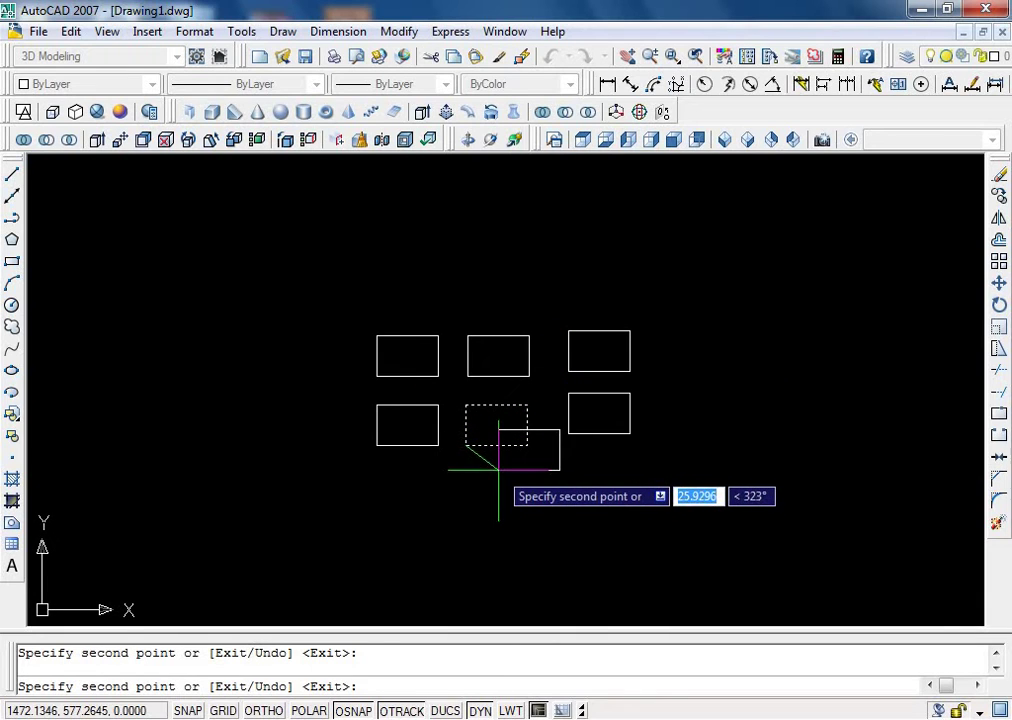
Undo all five freely placed copies of the rectangle and cancel the Copy command.
{"action": "key", "text": "ctrl+z"}
{"action": "scroll", "coordinate": [499, 470], "scroll_direction": "up", "scroll_amount": 4}
{"action": "key", "text": "ctrl+z"}
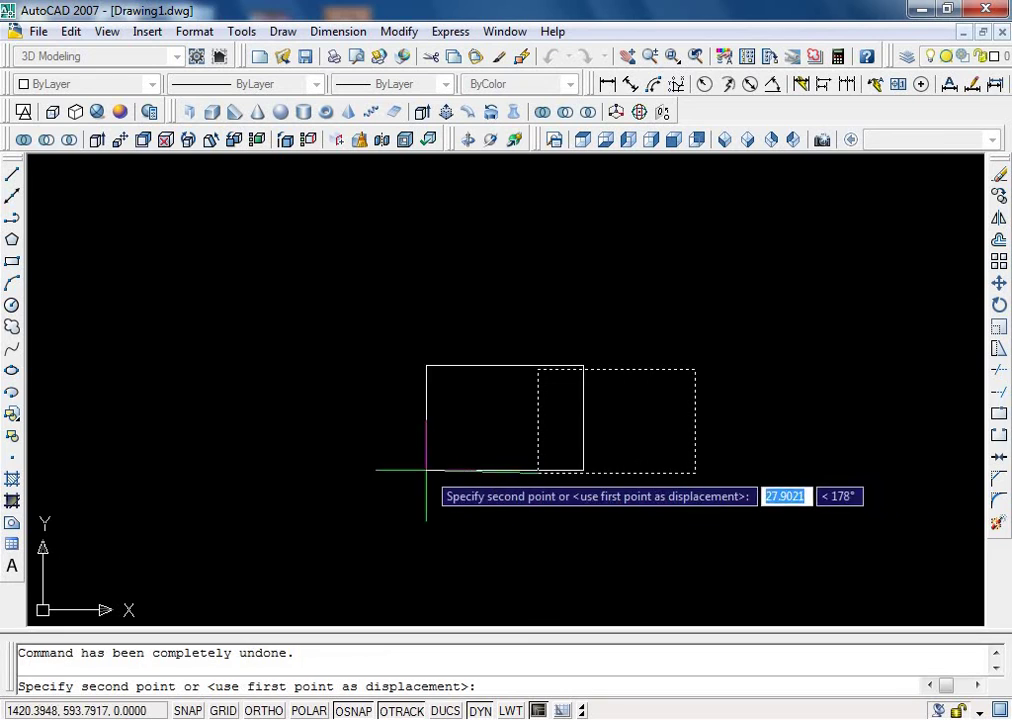
{"action": "key", "text": "Escape"}
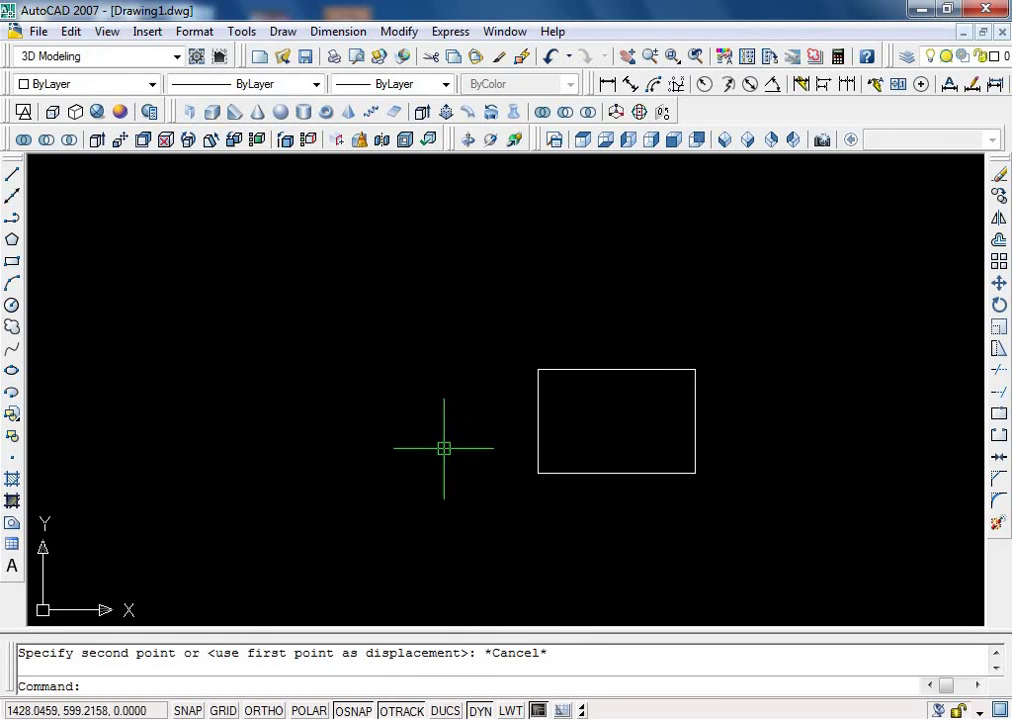
Move the rectangle from its lower-left corner to a freely picked point straight to its left.
{"action": "type", "text": "m"}
{"action": "key", "text": "Return"}
{"action": "left_click", "coordinate": [619, 362]}
{"action": "left_click", "coordinate": [477, 486]}
{"action": "key", "text": "Return"}
{"action": "left_click", "coordinate": [538, 472]}
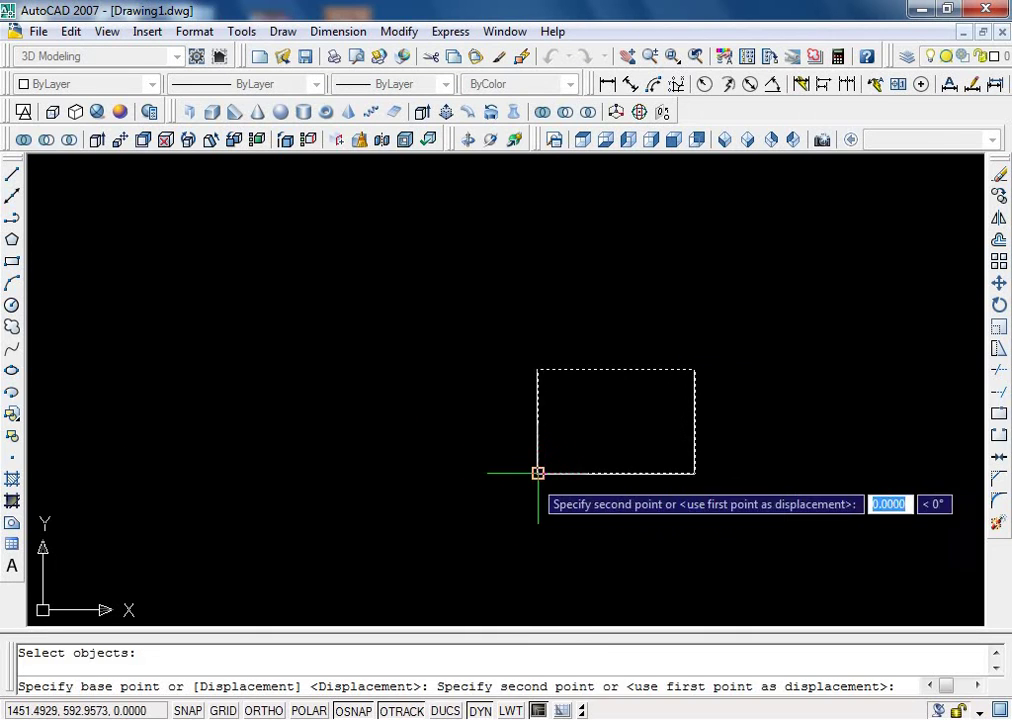
{"action": "left_click", "coordinate": [208, 472]}
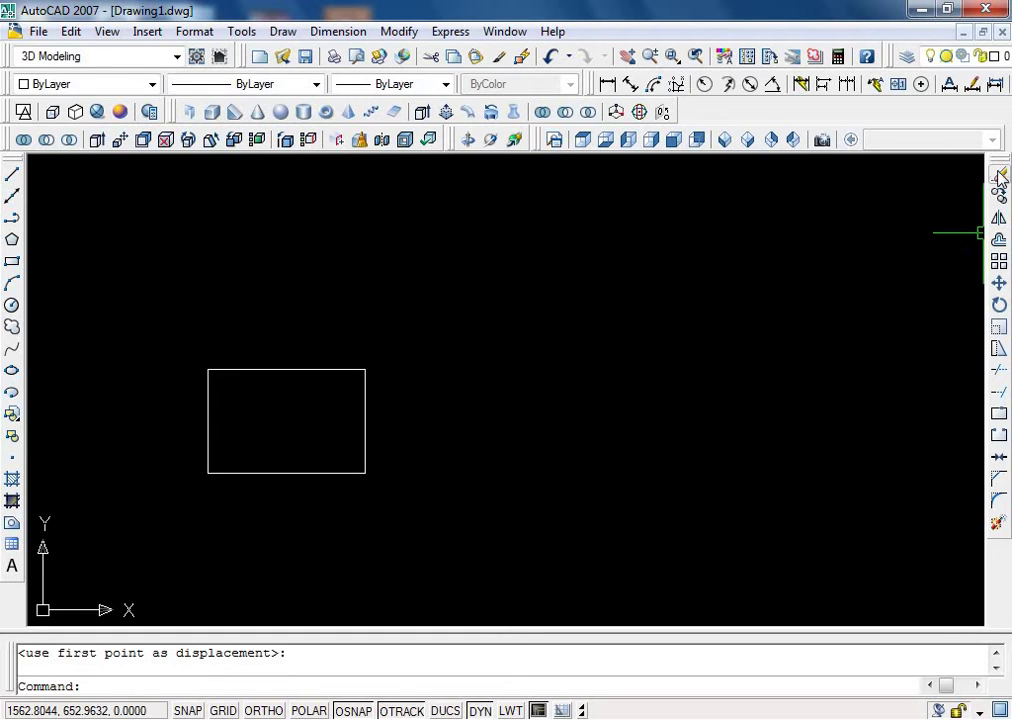
Float the Modify toolbar over the drawing area, and dock it again in its original place.
{"action": "left_click_drag", "start_coordinate": [999, 165], "coordinate": [804, 233]}
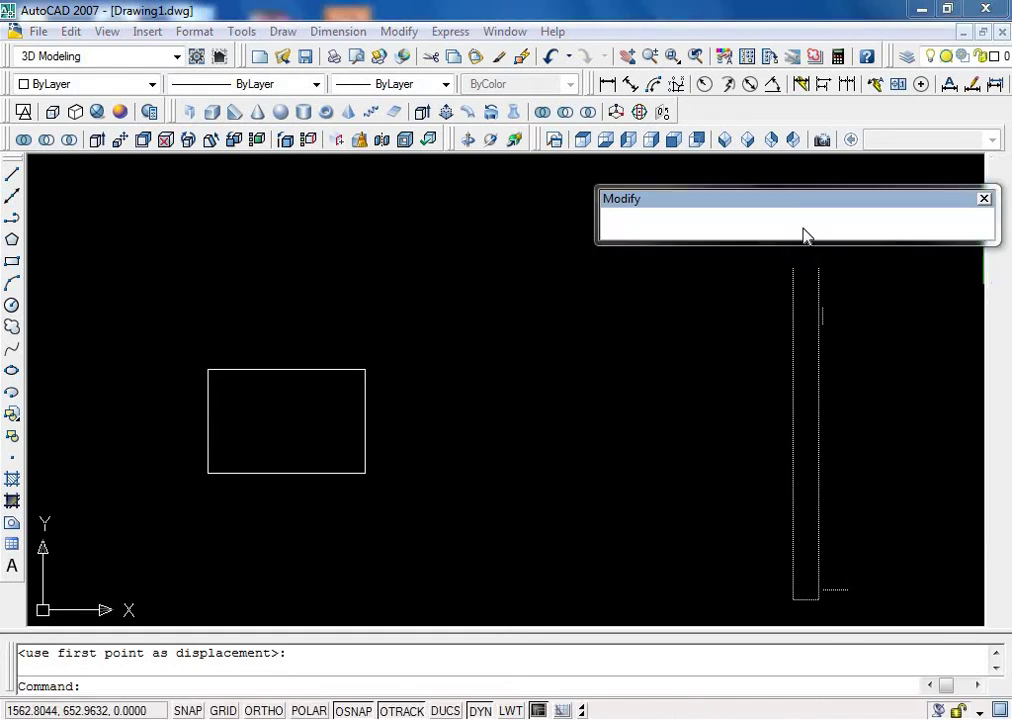
{"action": "left_click_drag", "start_coordinate": [958, 198], "coordinate": [1010, 212]}
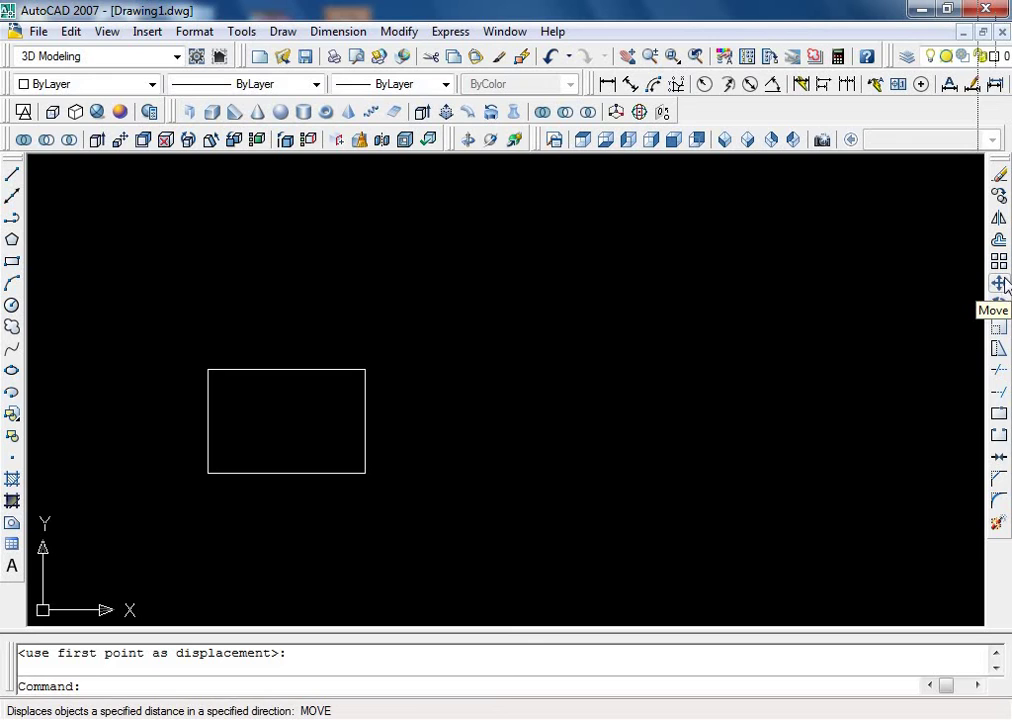
Copy the rectangle once from its lower-left corner to a freely picked point straight to its right.
{"action": "left_click", "coordinate": [998, 194]}
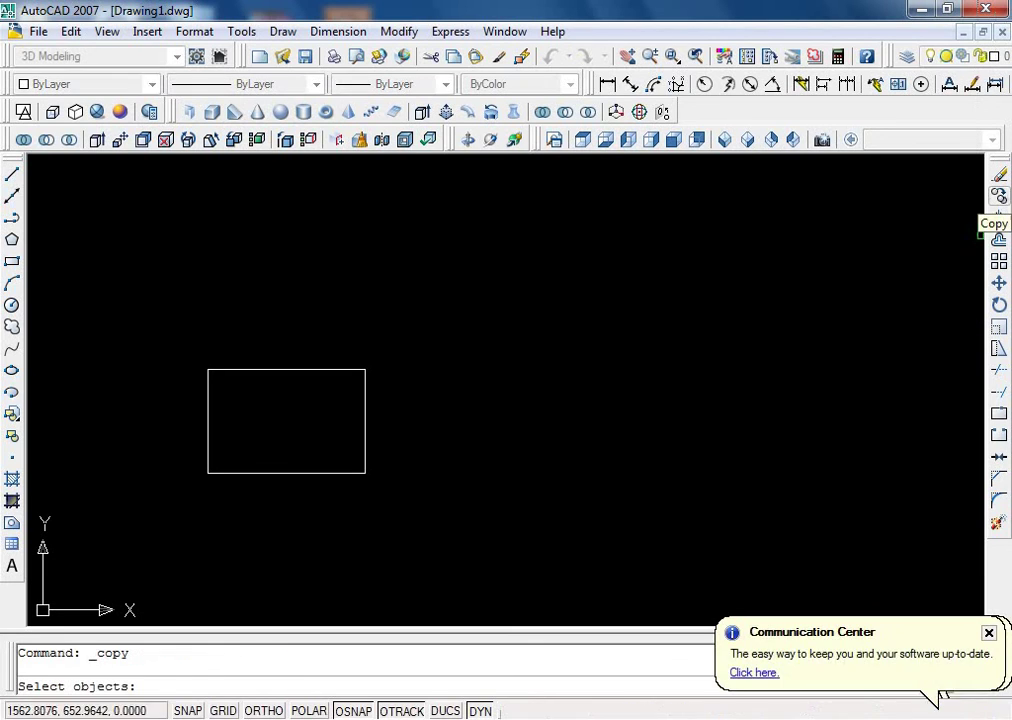
{"action": "left_click", "coordinate": [351, 369]}
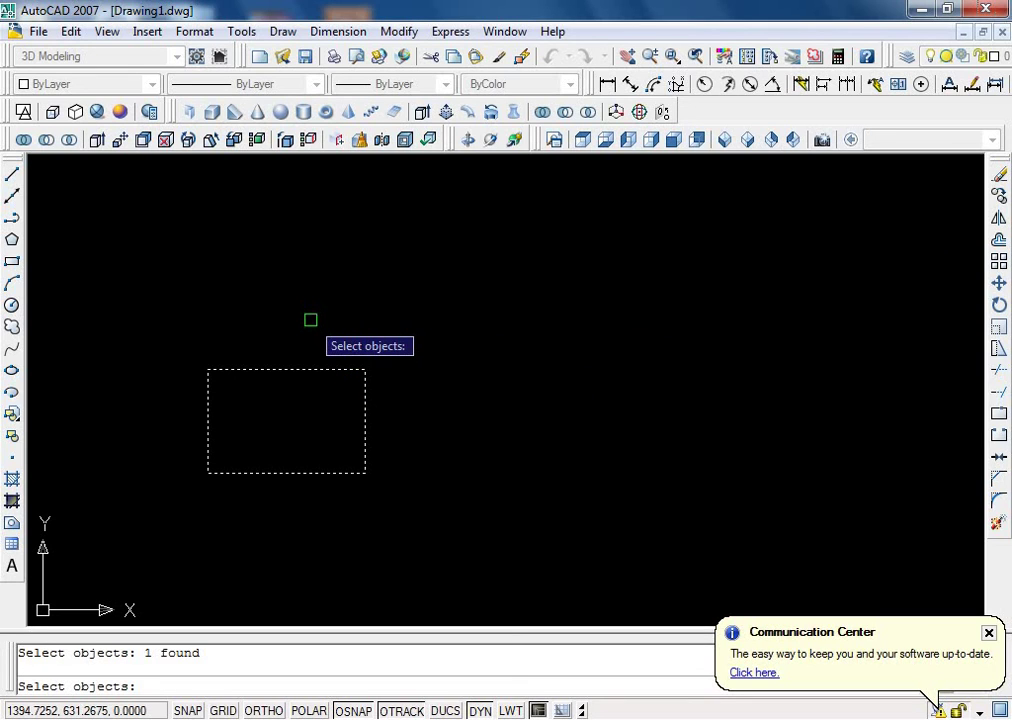
{"action": "key", "text": "Return"}
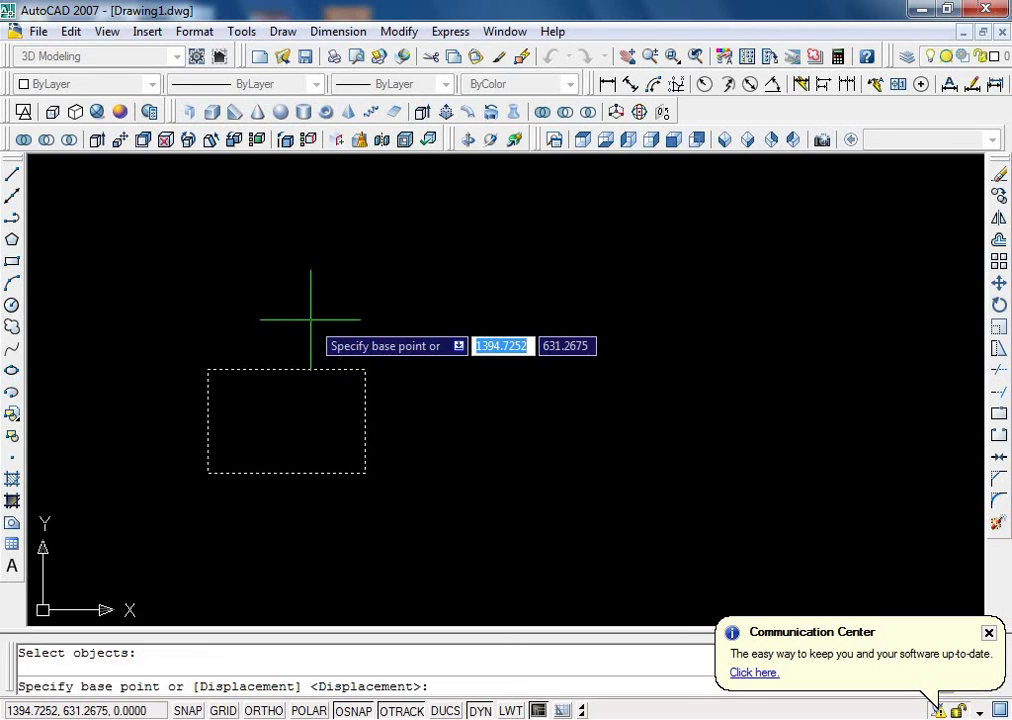
{"action": "left_click", "coordinate": [207, 472]}
{"action": "left_click", "coordinate": [443, 472]}
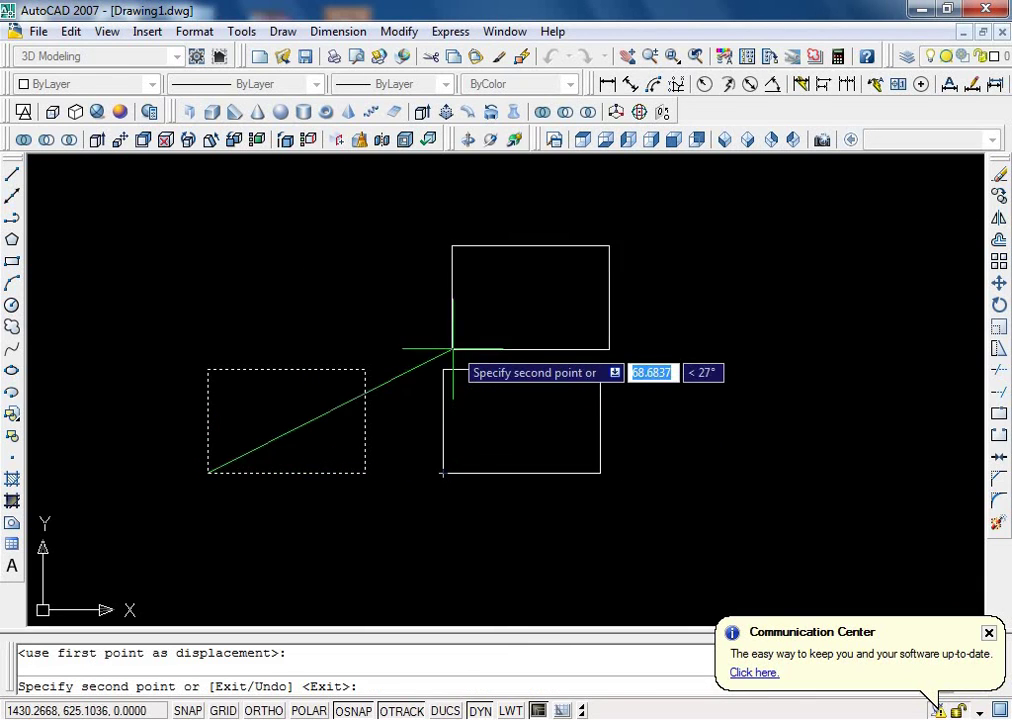
{"action": "right_click", "coordinate": [467, 347]}
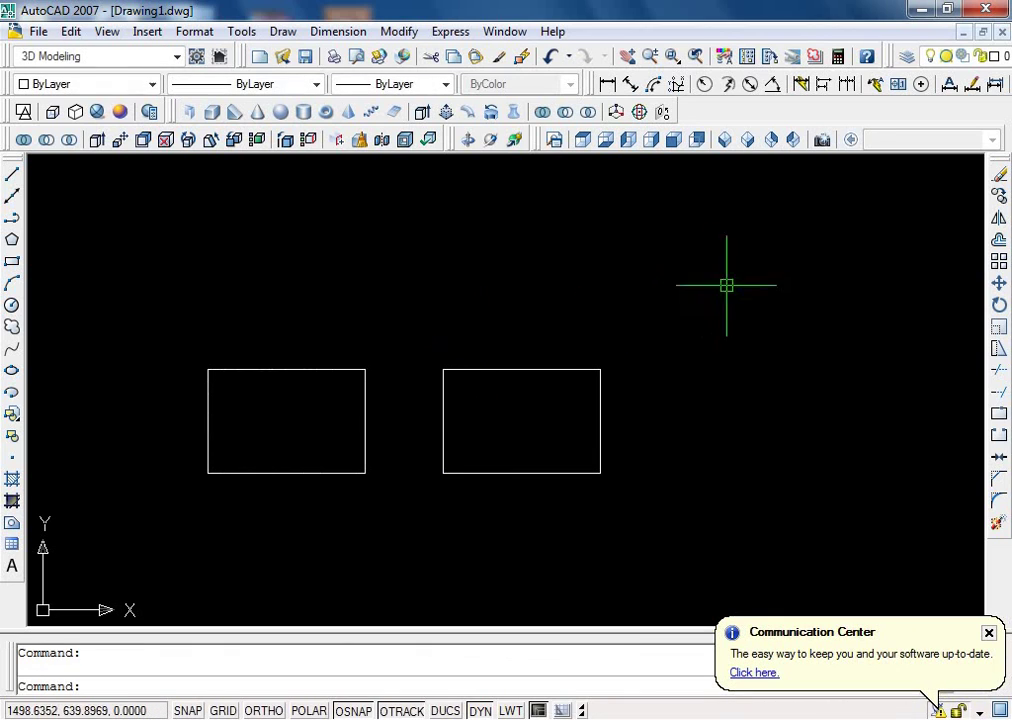
Move the new copy from its lower-left corner to a freely picked point farther right on the same horizontal line.
{"action": "left_click", "coordinate": [998, 284]}
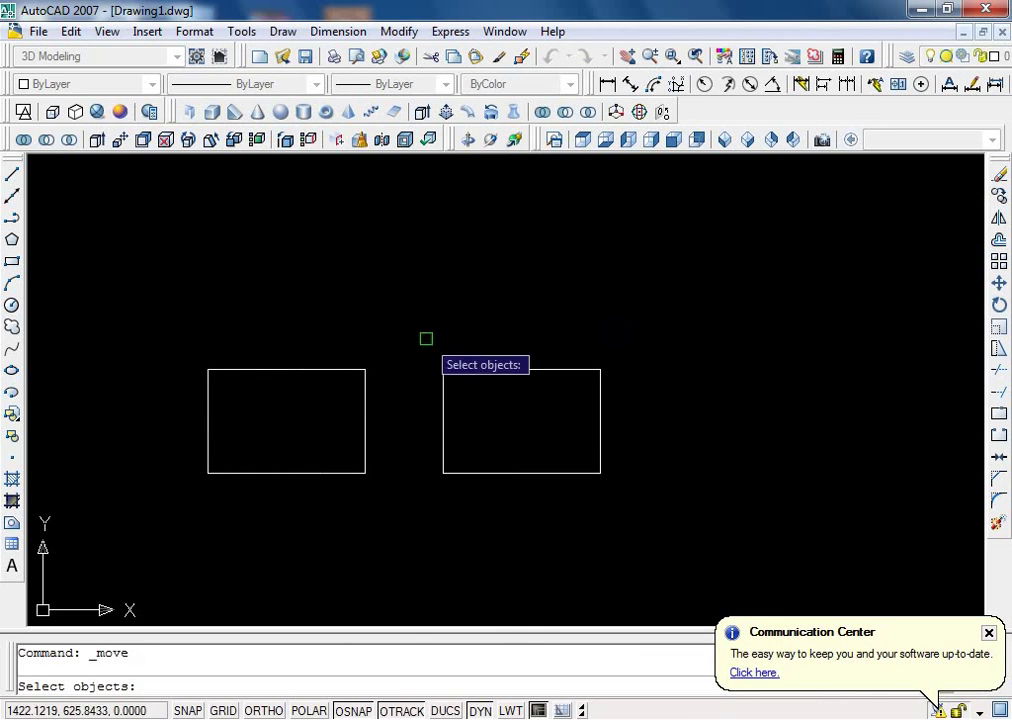
{"action": "left_click", "coordinate": [641, 336]}
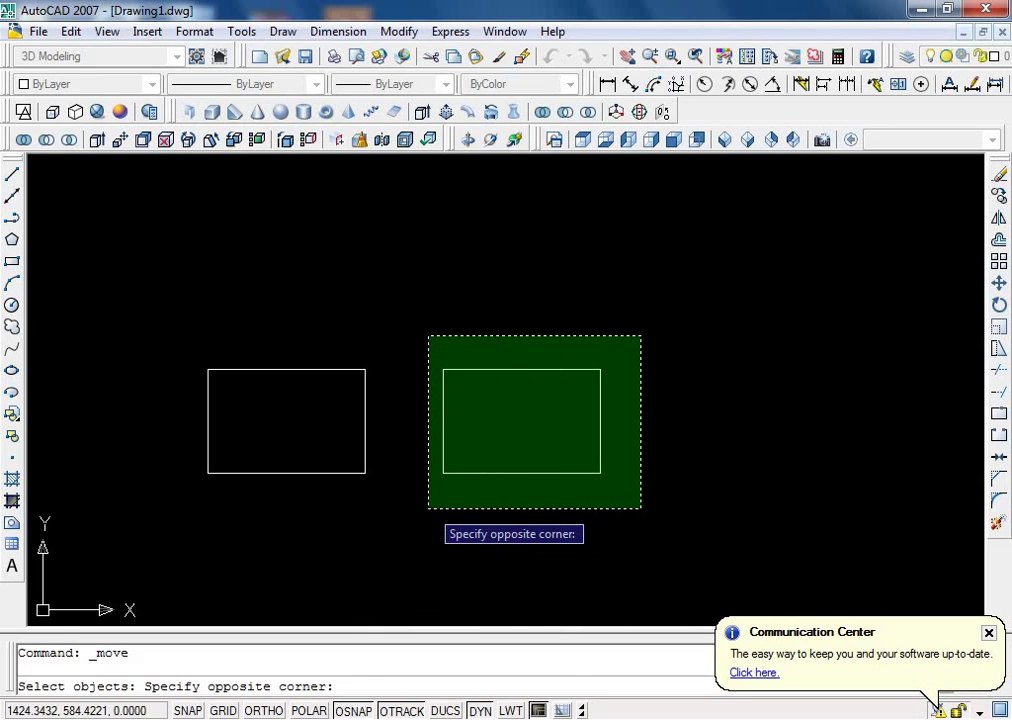
{"action": "left_click", "coordinate": [428, 508]}
{"action": "key", "text": "Return"}
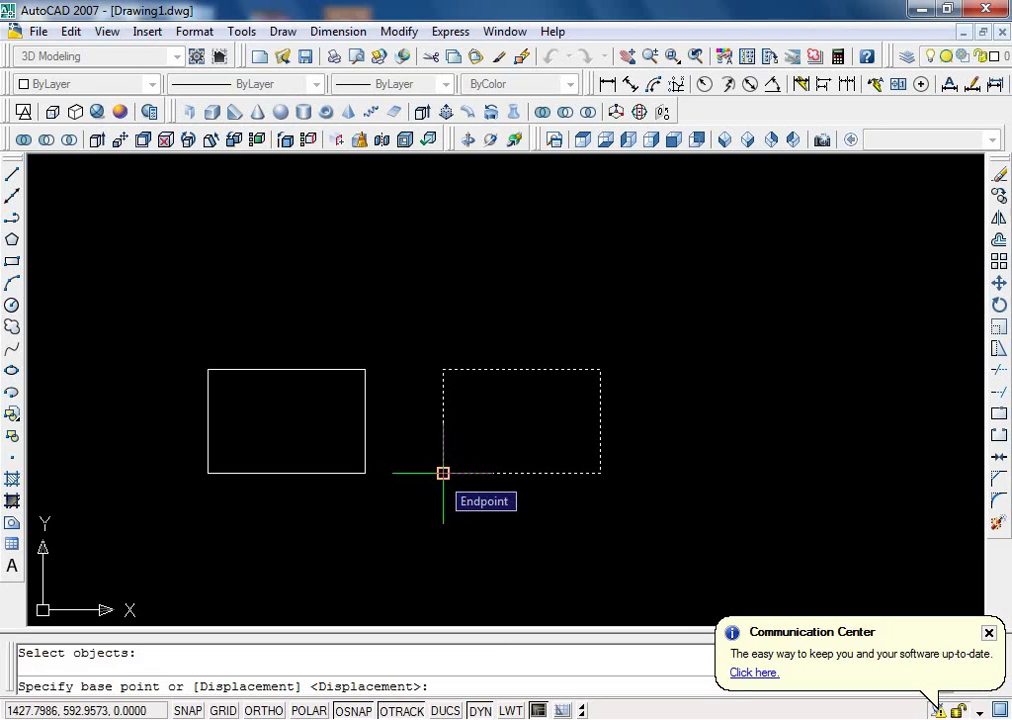
{"action": "left_click", "coordinate": [443, 473]}
{"action": "left_click", "coordinate": [649, 473]}
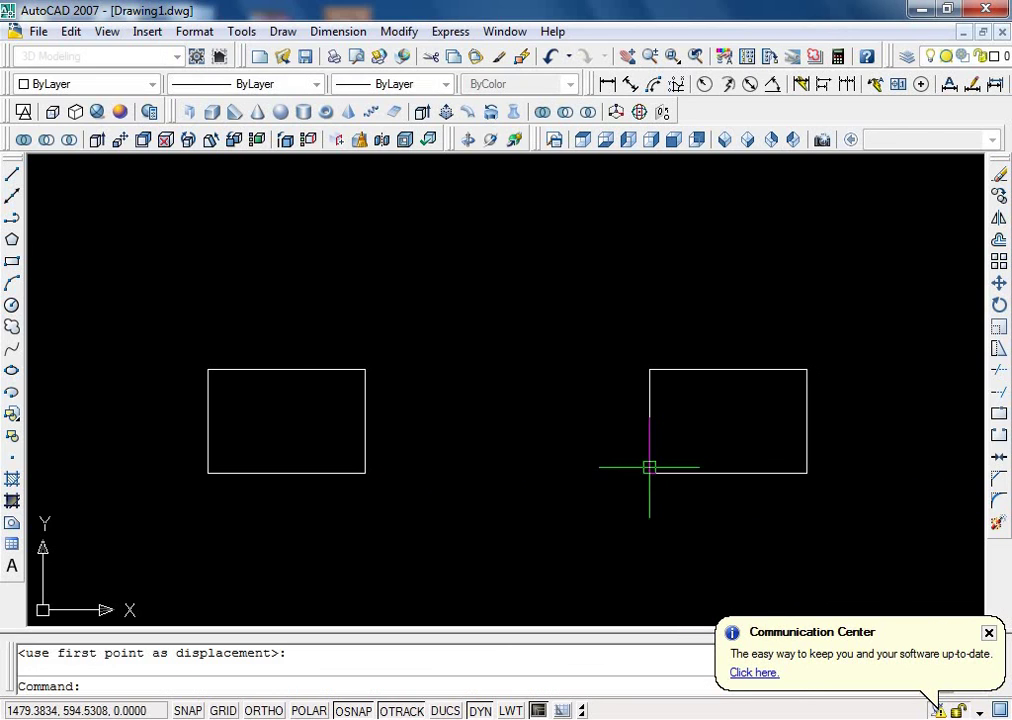
{"action": "scroll", "coordinate": [430, 379], "scroll_direction": "down", "scroll_amount": 2}
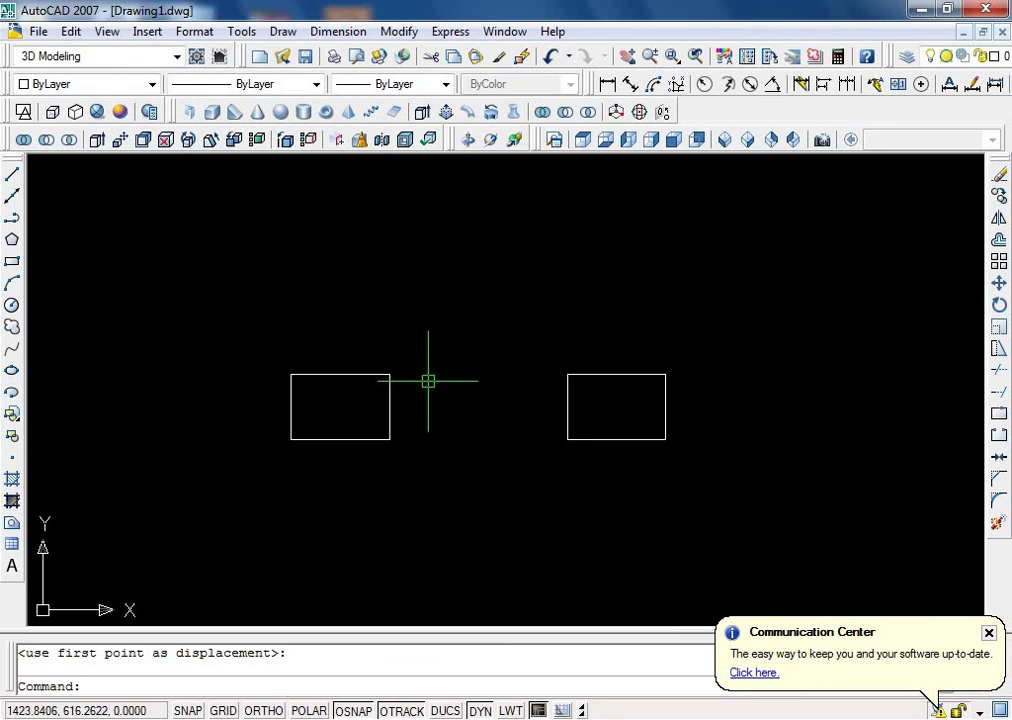
{"action": "scroll", "coordinate": [450, 377], "scroll_direction": "up", "scroll_amount": 2}
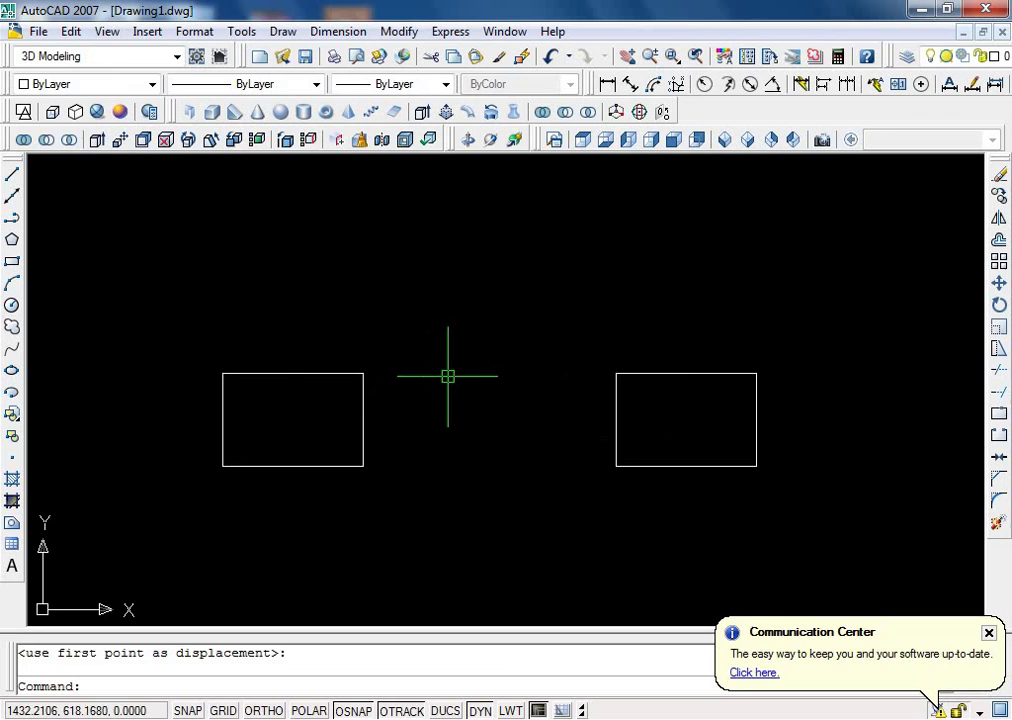
{"action": "left_click", "coordinate": [399, 31]}
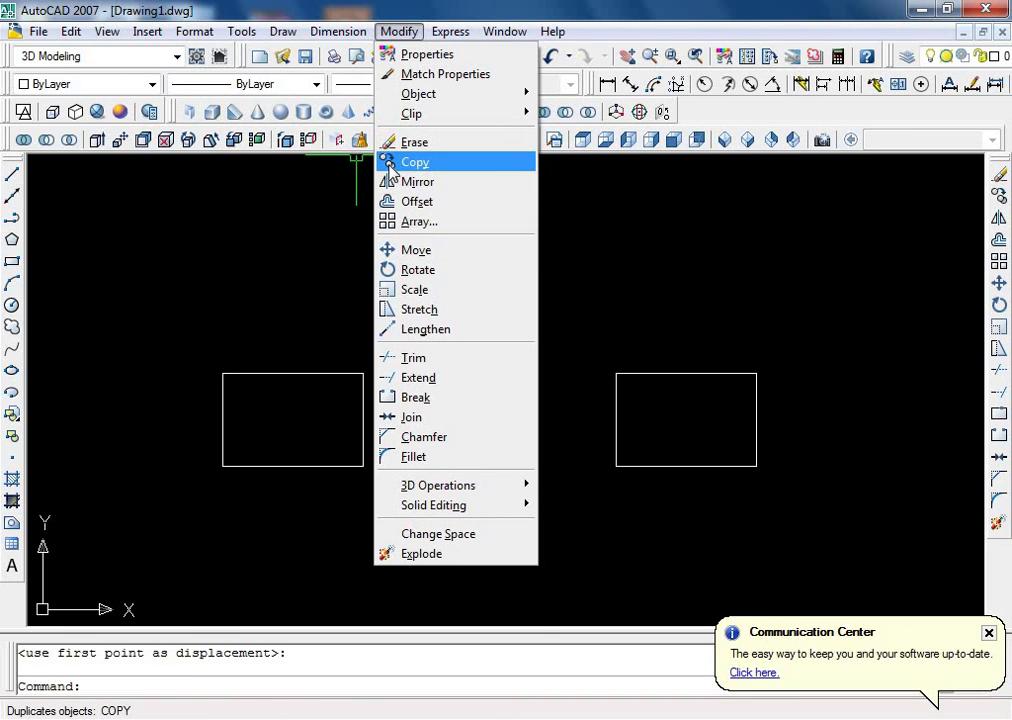
{"action": "left_click", "coordinate": [610, 206]}
{"action": "left_click", "coordinate": [544, 250]}
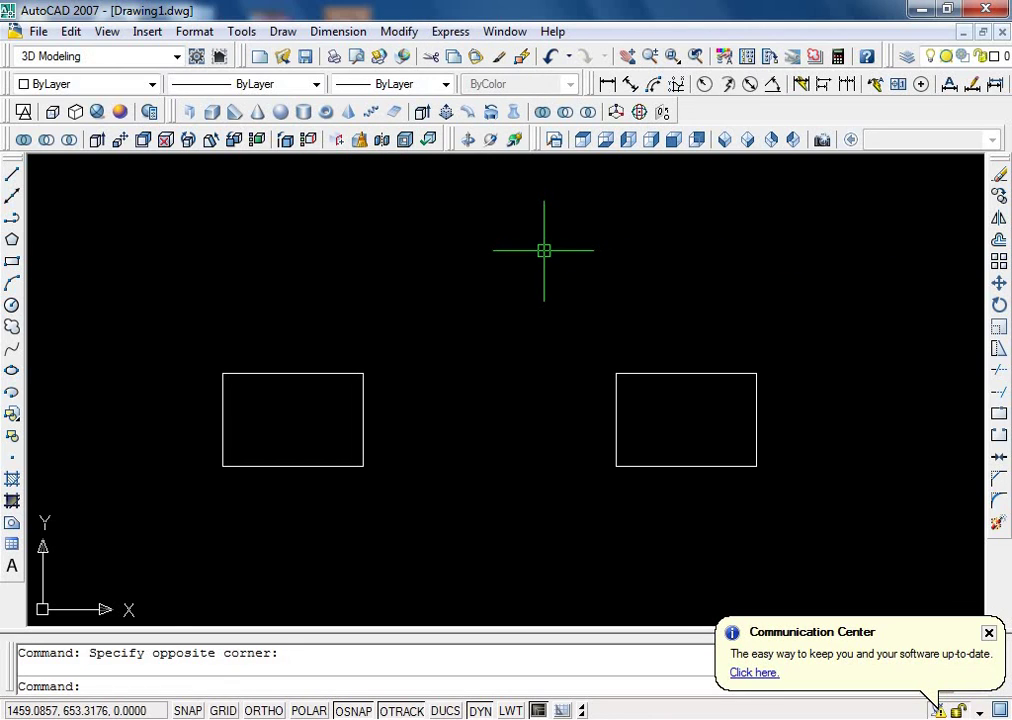